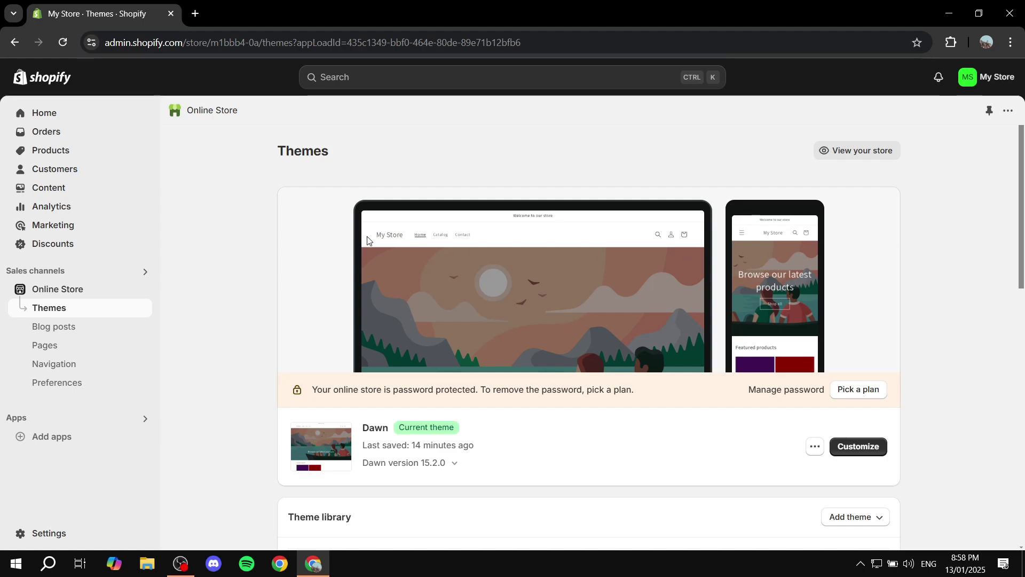
Step: Look over the store's product list and return to the online store's themes
{"action": "left_click", "coordinate": [51, 152]}
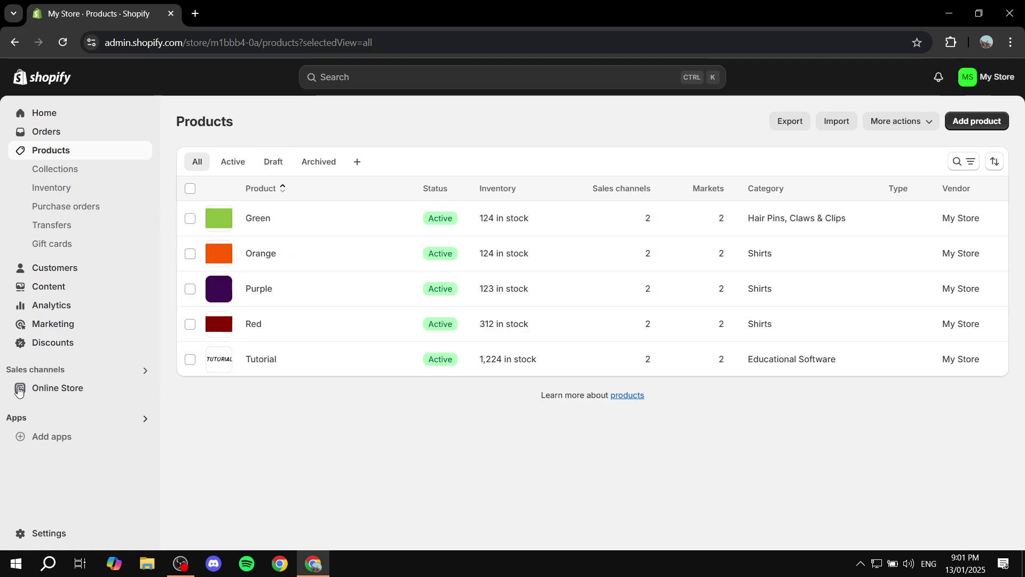
{"action": "left_click", "coordinate": [45, 374]}
{"action": "left_click", "coordinate": [34, 389]}
{"action": "left_click", "coordinate": [24, 375]}
{"action": "left_click", "coordinate": [31, 393]}
{"action": "left_click", "coordinate": [30, 394]}
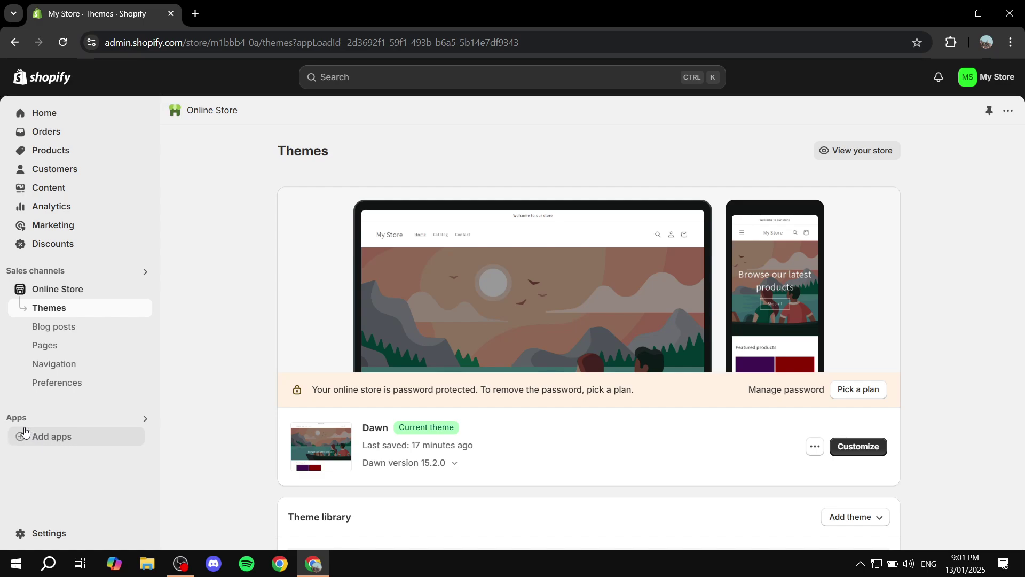
Step: Open the Shopify App Store from the full list of recommended apps
{"action": "left_click", "coordinate": [19, 420]}
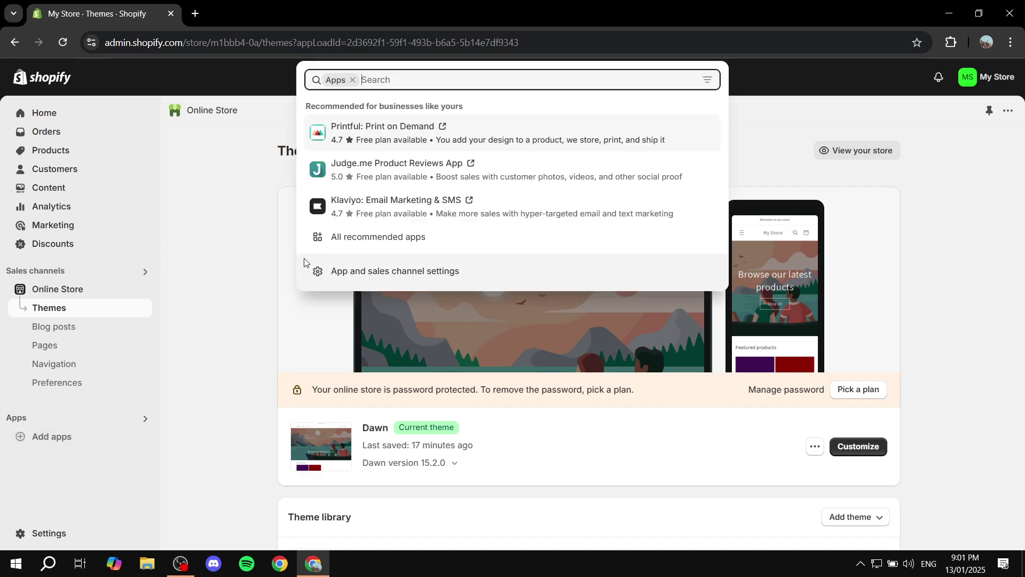
{"action": "left_click", "coordinate": [362, 238]}
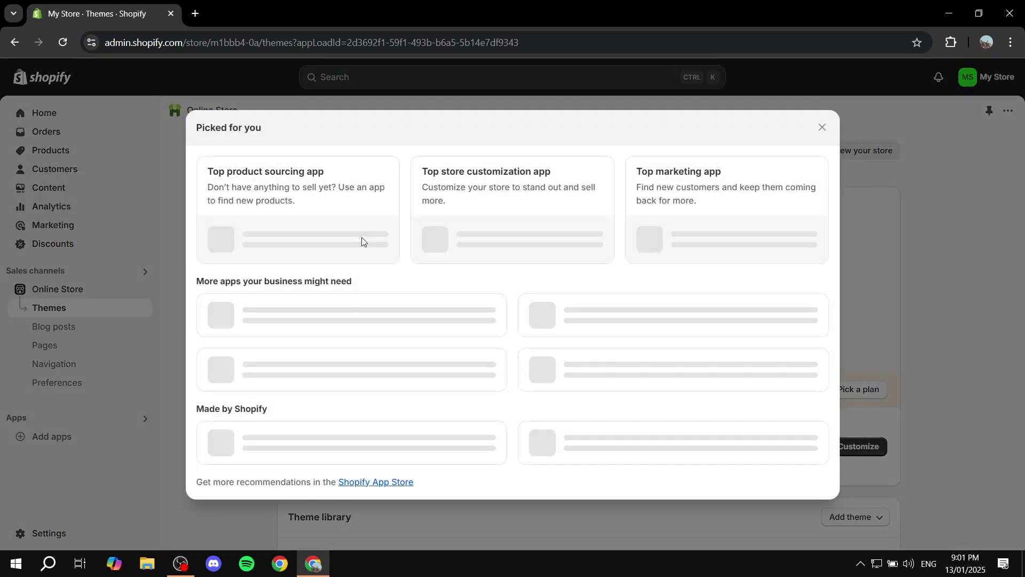
{"action": "scroll", "coordinate": [398, 406], "scroll_direction": "down", "scroll_amount": 1}
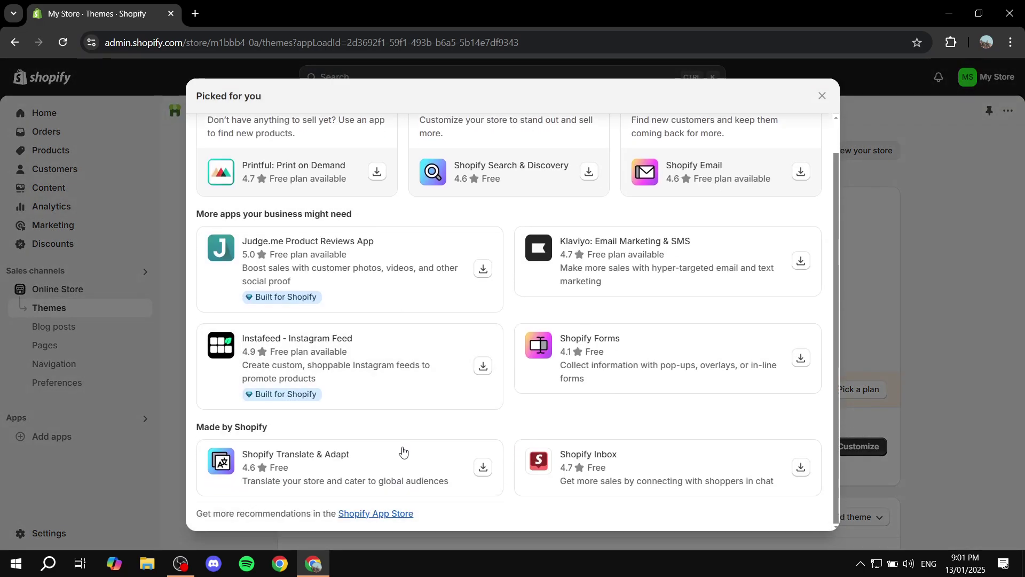
{"action": "left_click", "coordinate": [386, 514]}
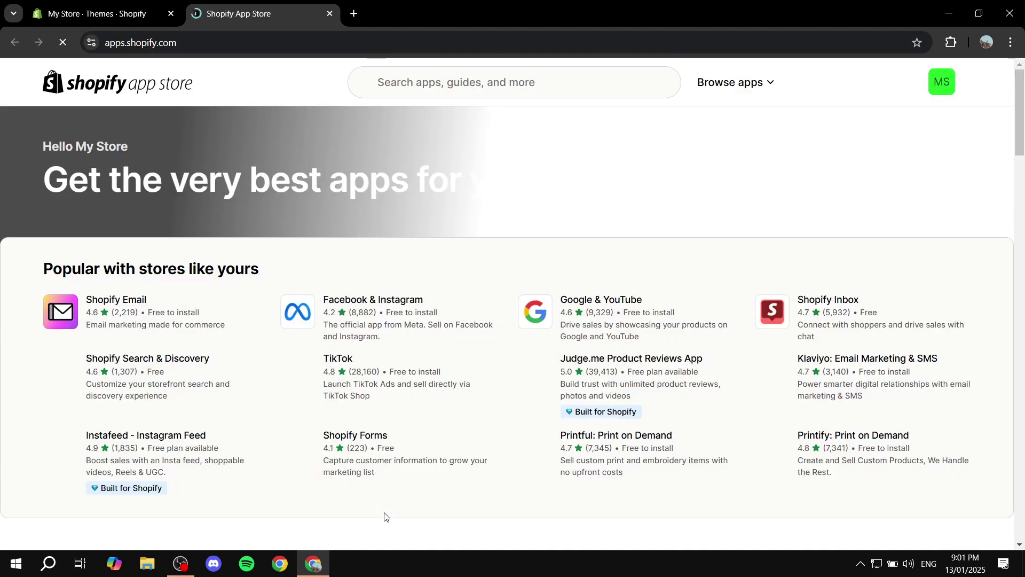
Step: Search the app store for "bundler - product bundles" and open the Bundler - Product Bundles listing
{"action": "left_click", "coordinate": [513, 68]}
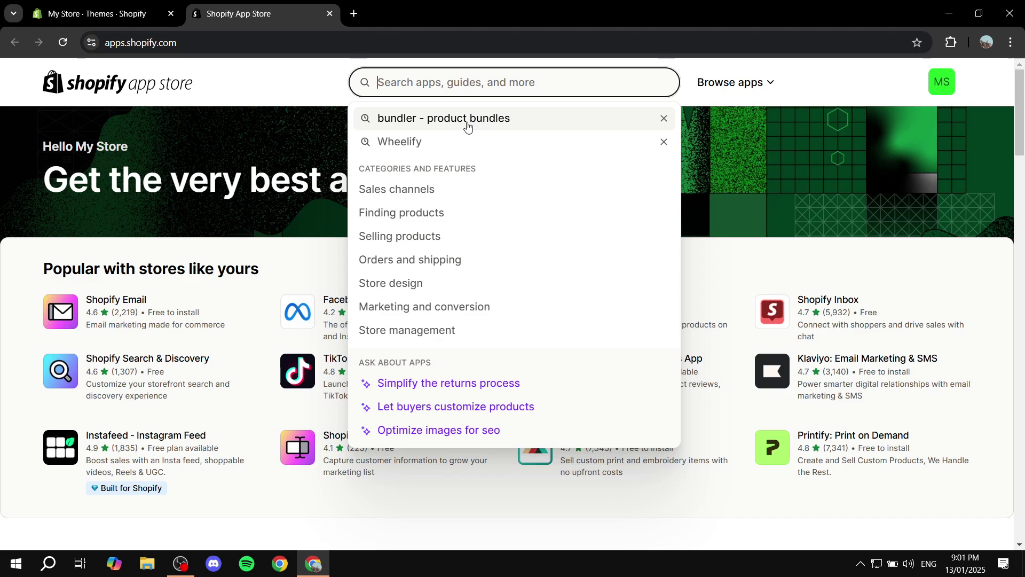
{"action": "left_click", "coordinate": [492, 119]}
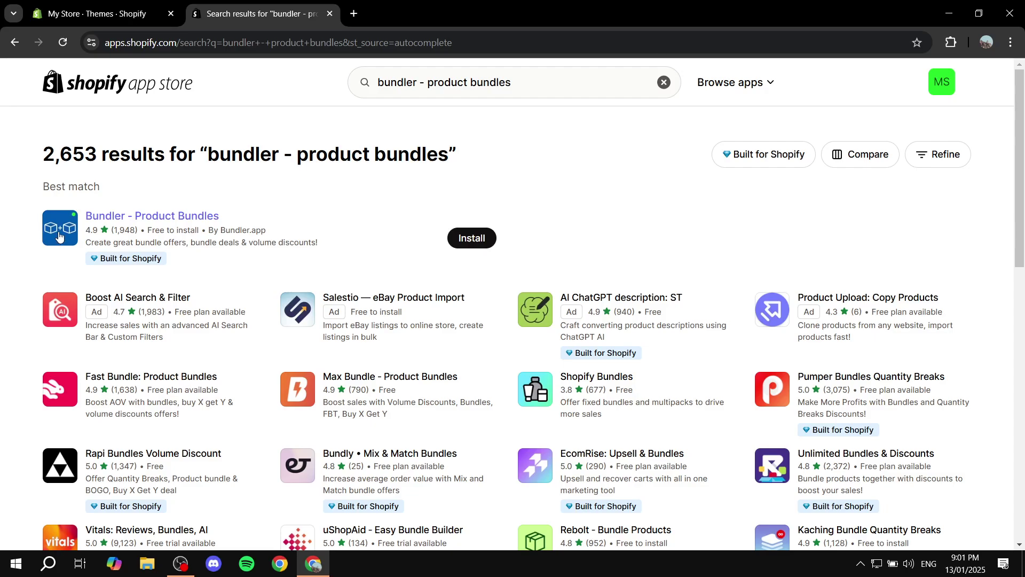
{"action": "left_click", "coordinate": [190, 218]}
Step: Examine the feature bullet points in the Bundler app's description
{"action": "scroll", "coordinate": [277, 222], "scroll_direction": "down", "scroll_amount": 4}
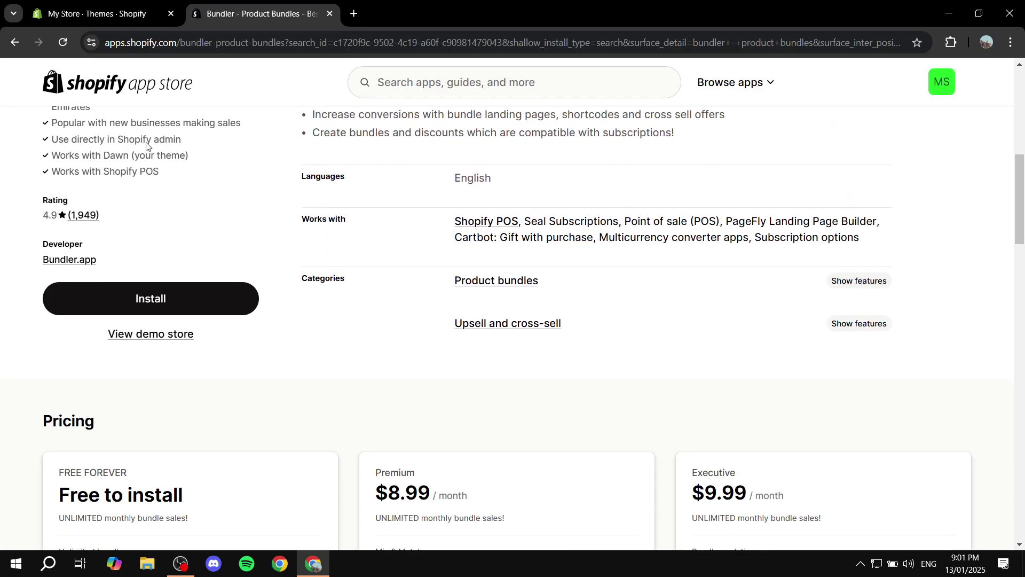
{"action": "scroll", "coordinate": [219, 156], "scroll_direction": "up", "scroll_amount": 1}
{"action": "scroll", "coordinate": [286, 152], "scroll_direction": "up", "scroll_amount": 1}
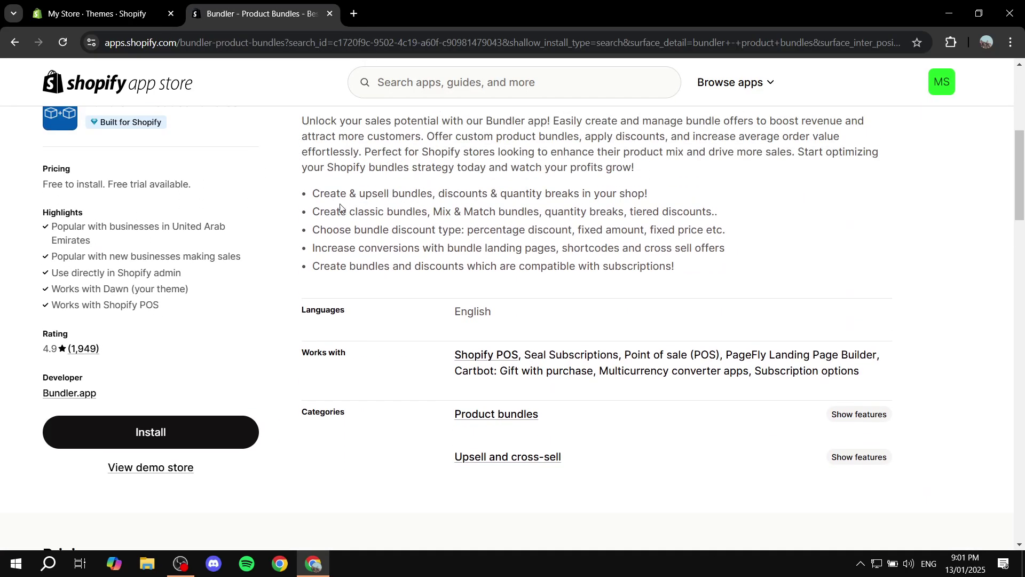
{"action": "left_click_drag", "start_coordinate": [311, 194], "coordinate": [674, 195]}
{"action": "left_click", "coordinate": [436, 189]}
{"action": "left_click", "coordinate": [677, 195]}
{"action": "left_click_drag", "start_coordinate": [316, 209], "coordinate": [564, 209]}
{"action": "left_click", "coordinate": [559, 247]}
{"action": "left_click", "coordinate": [564, 209]}
{"action": "left_click_drag", "start_coordinate": [689, 271], "coordinate": [306, 195]}
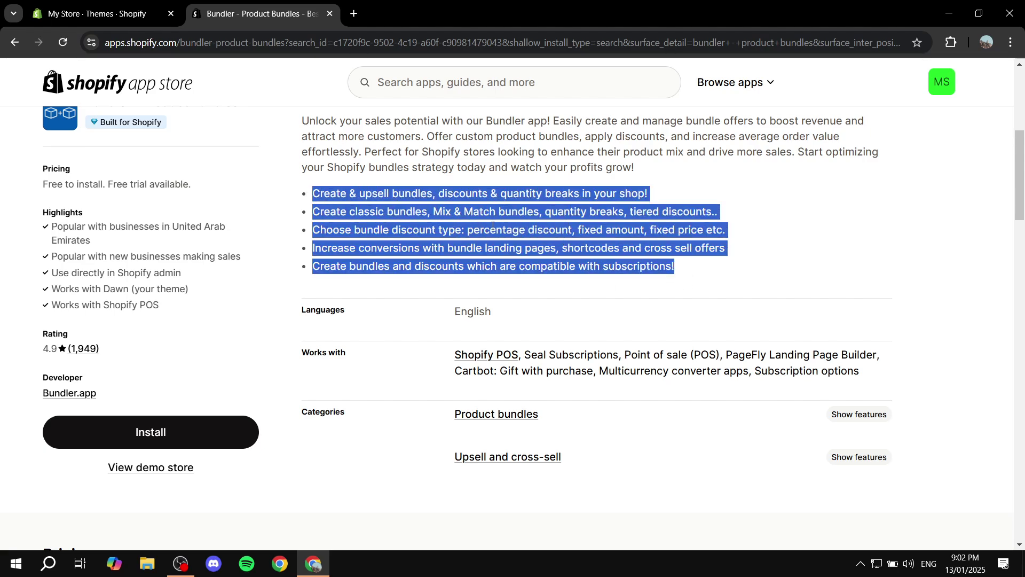
{"action": "left_click", "coordinate": [802, 236]}
Step: Examine the free plan and its included features in the Bundler listing's pricing section
{"action": "scroll", "coordinate": [801, 235], "scroll_direction": "down", "scroll_amount": 6}
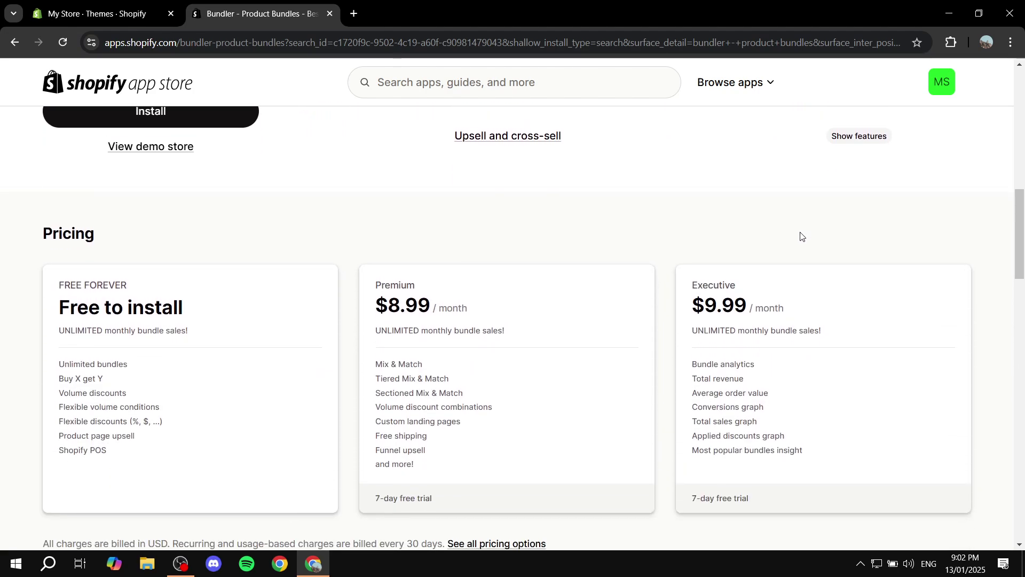
{"action": "scroll", "coordinate": [210, 214], "scroll_direction": "up", "scroll_amount": 2}
{"action": "scroll", "coordinate": [217, 251], "scroll_direction": "down", "scroll_amount": 4}
{"action": "scroll", "coordinate": [222, 206], "scroll_direction": "up", "scroll_amount": 2}
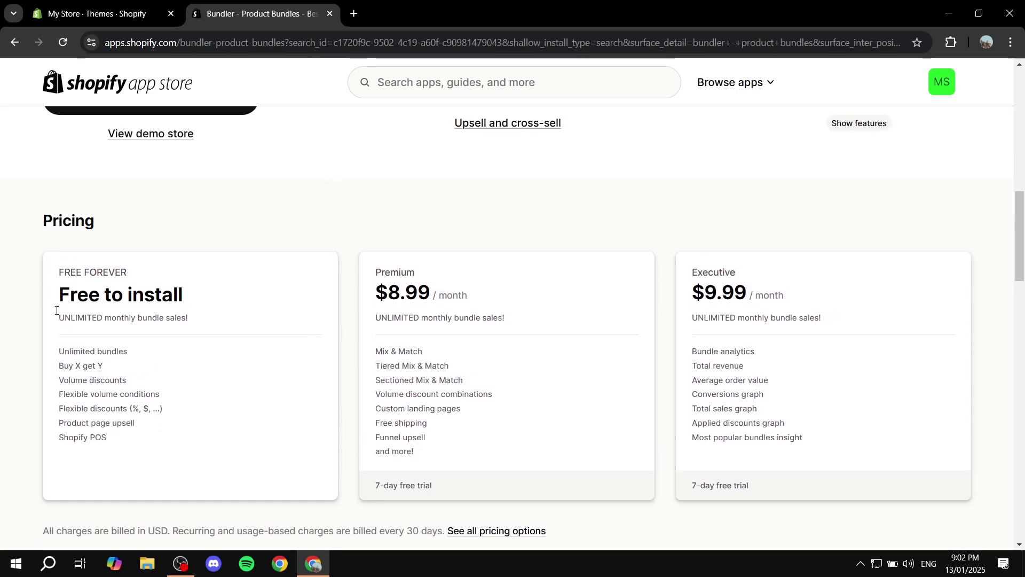
{"action": "left_click_drag", "start_coordinate": [50, 274], "coordinate": [186, 274]}
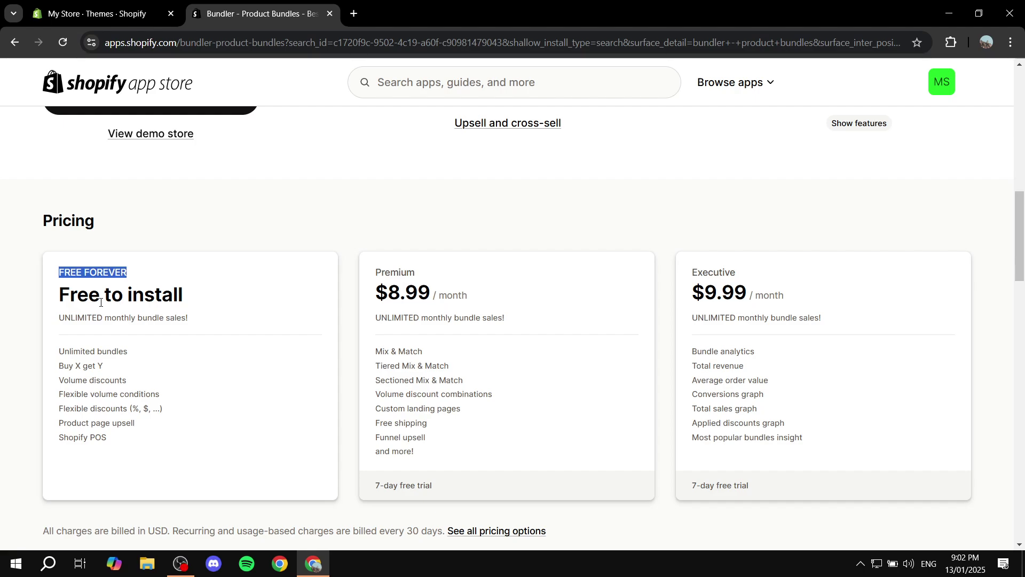
{"action": "left_click_drag", "start_coordinate": [53, 306], "coordinate": [288, 297]}
{"action": "left_click", "coordinate": [288, 298]}
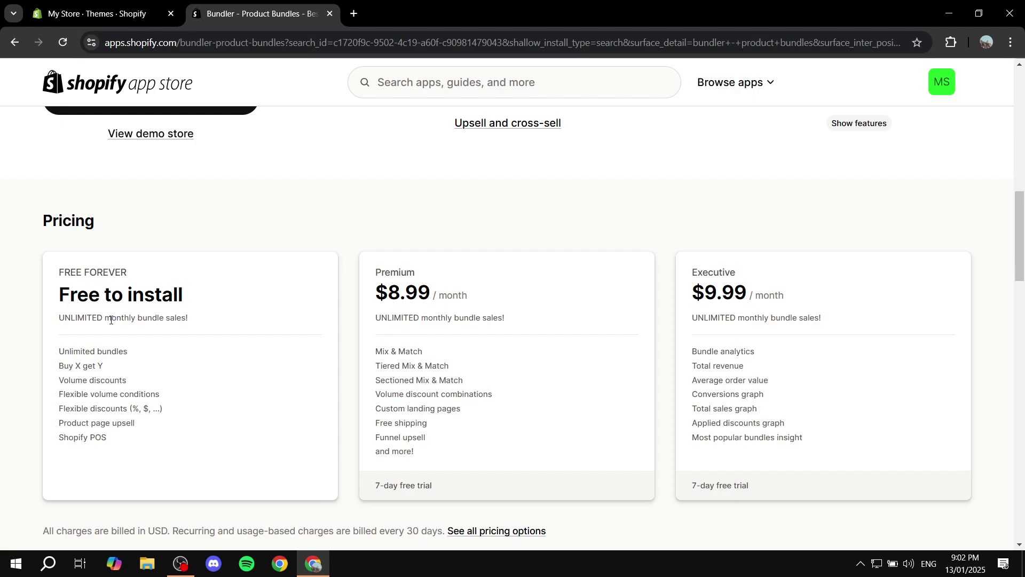
{"action": "scroll", "coordinate": [110, 319], "scroll_direction": "down", "scroll_amount": 1}
{"action": "left_click_drag", "start_coordinate": [55, 287], "coordinate": [173, 284]}
{"action": "left_click", "coordinate": [174, 283]}
{"action": "left_click_drag", "start_coordinate": [54, 303], "coordinate": [165, 297]}
{"action": "left_click", "coordinate": [165, 297]}
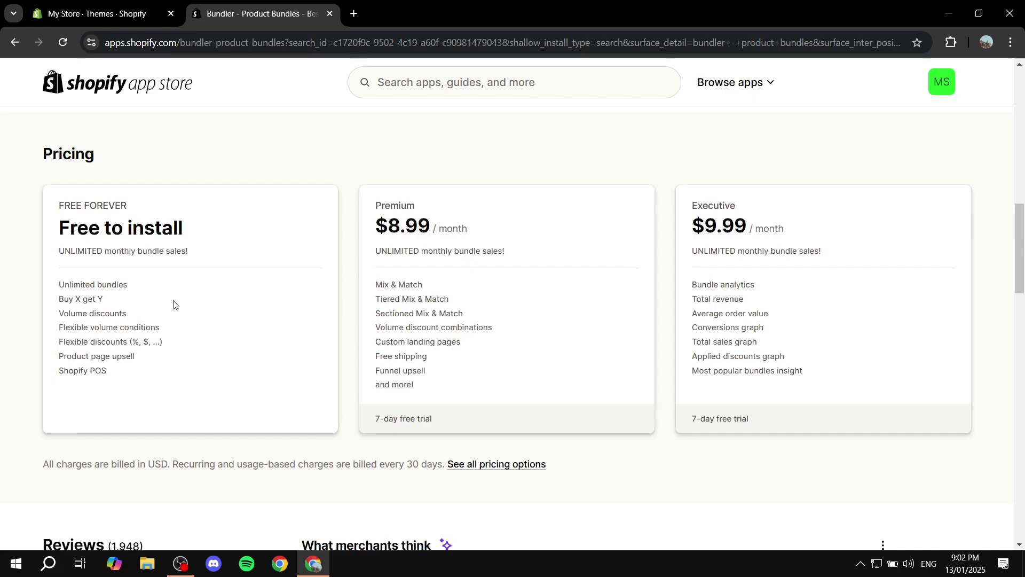
Step: Examine the names and monthly prices of Bundler's Premium and Executive plans
{"action": "left_click_drag", "start_coordinate": [373, 226], "coordinate": [507, 229]}
{"action": "left_click", "coordinate": [506, 228]}
{"action": "left_click_drag", "start_coordinate": [367, 206], "coordinate": [440, 204]}
{"action": "left_click", "coordinate": [439, 205]}
{"action": "left_click_drag", "start_coordinate": [686, 197], "coordinate": [778, 198]}
{"action": "left_click", "coordinate": [778, 199]}
{"action": "left_click_drag", "start_coordinate": [690, 229], "coordinate": [834, 227]}
{"action": "left_click", "coordinate": [835, 227]}
Step: Install the Bundler app on the store and approve its requested data access
{"action": "scroll", "coordinate": [226, 326], "scroll_direction": "up", "scroll_amount": 3}
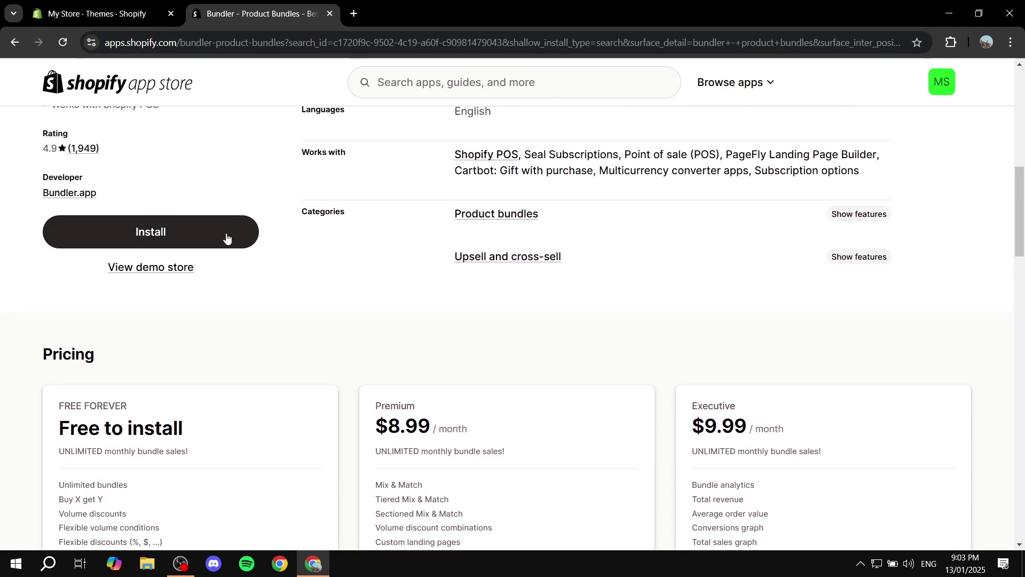
{"action": "left_click", "coordinate": [153, 232]}
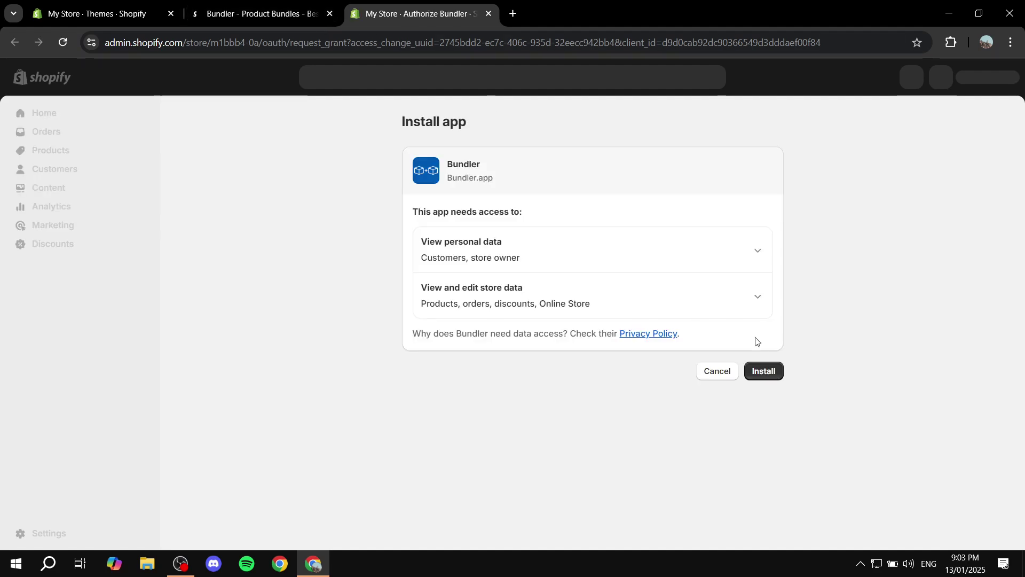
{"action": "left_click", "coordinate": [777, 374]}
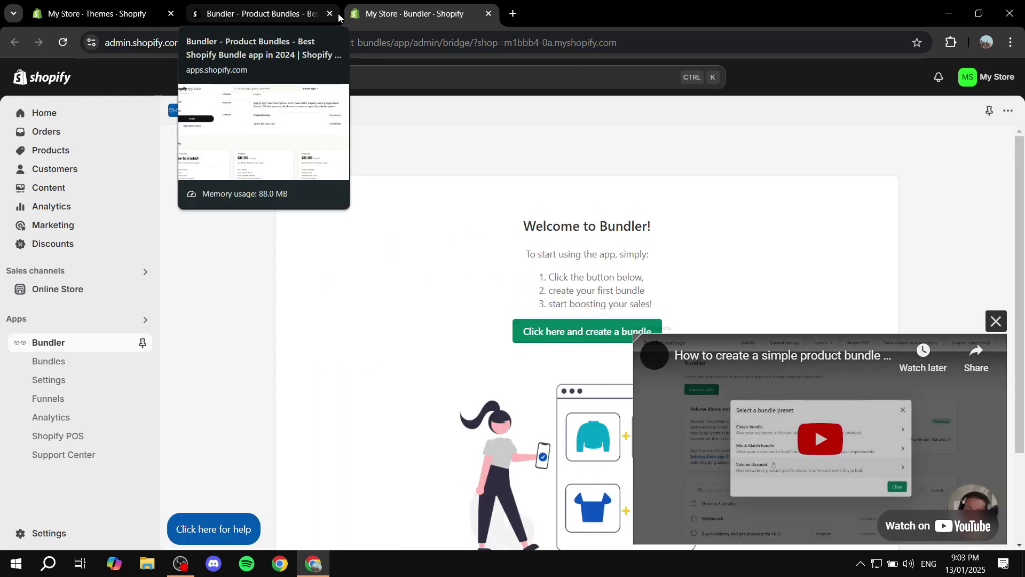
Step: Close the leftover app listing and themes browser tabs and dismiss Bundler's video tutorial popup
{"action": "left_click", "coordinate": [338, 18]}
{"action": "left_click", "coordinate": [329, 13]}
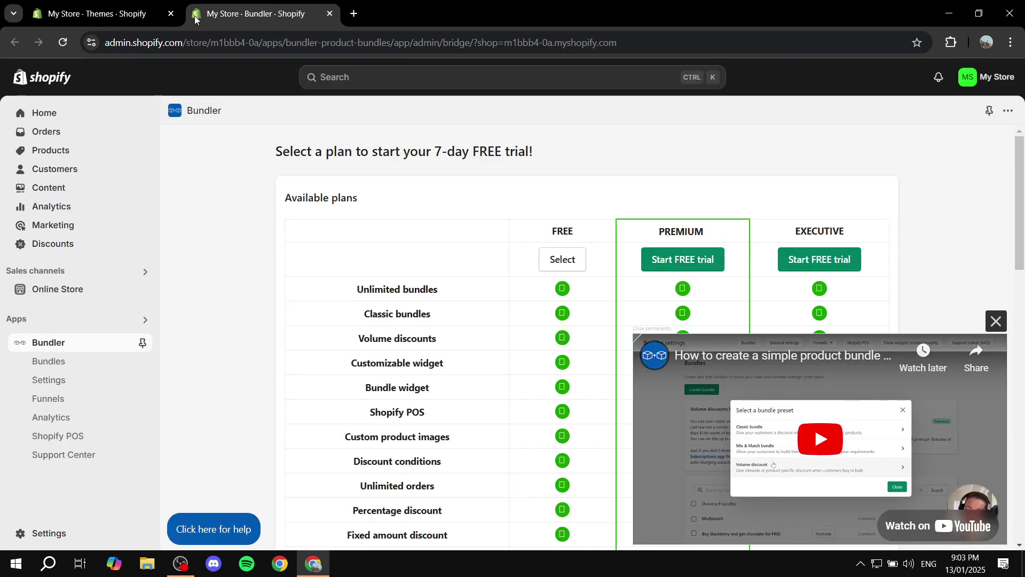
{"action": "left_click", "coordinate": [171, 13]}
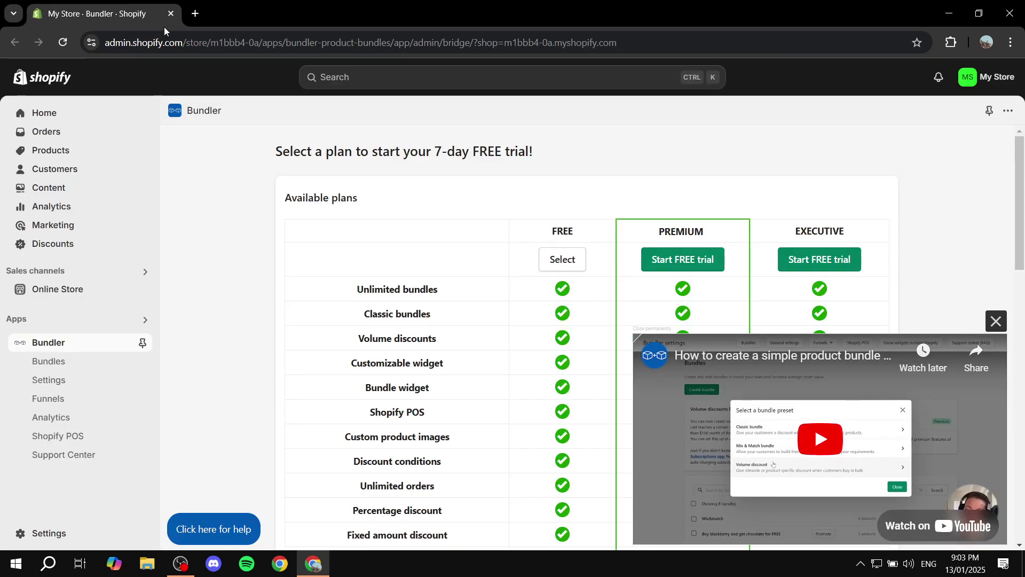
{"action": "left_click", "coordinate": [996, 321]}
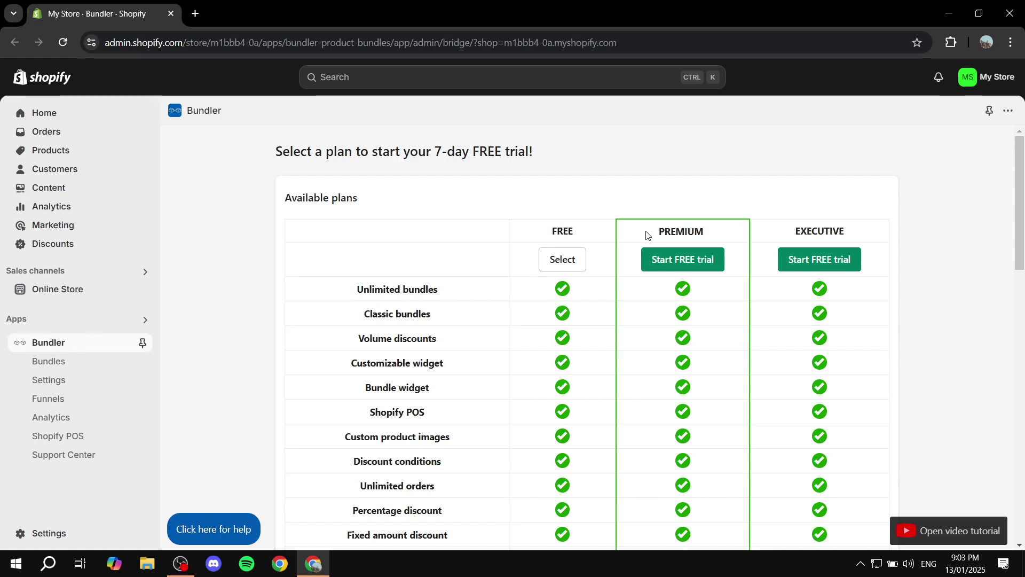
Step: Compare the features of the available Bundler plans and select the Free plan
{"action": "left_click_drag", "start_coordinate": [655, 228], "coordinate": [706, 239]}
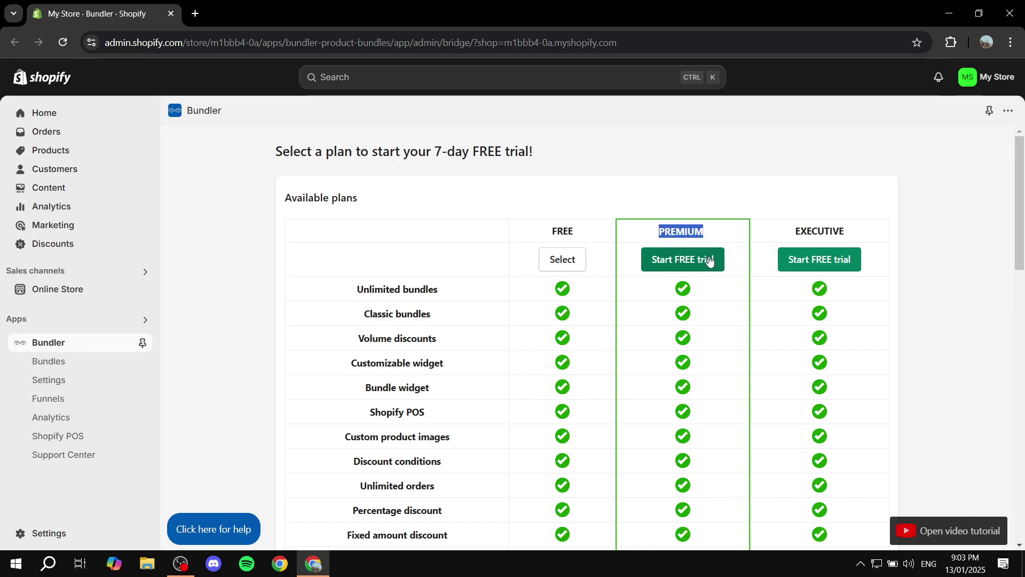
{"action": "left_click_drag", "start_coordinate": [786, 233], "coordinate": [902, 233]}
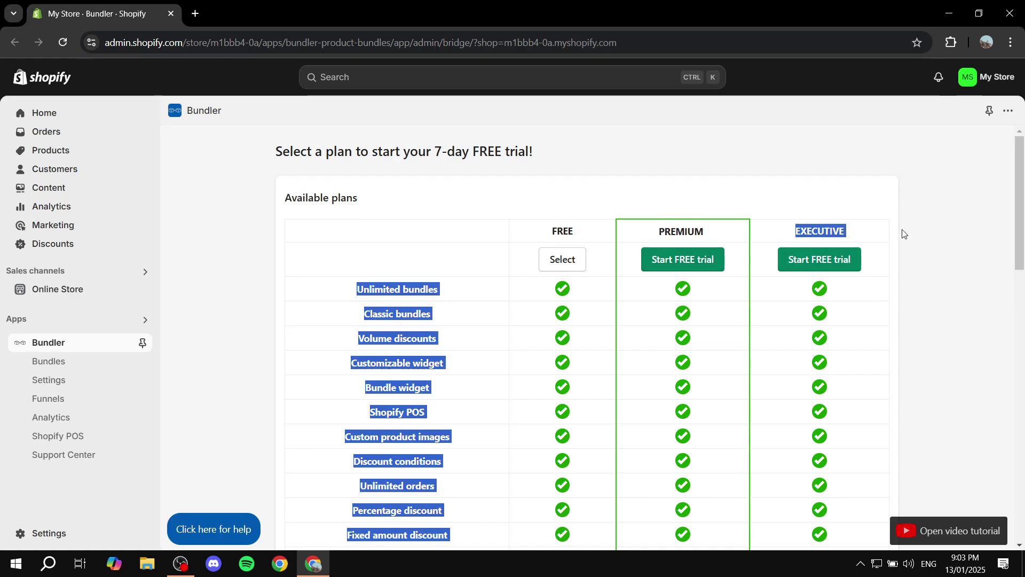
{"action": "left_click", "coordinate": [903, 234]}
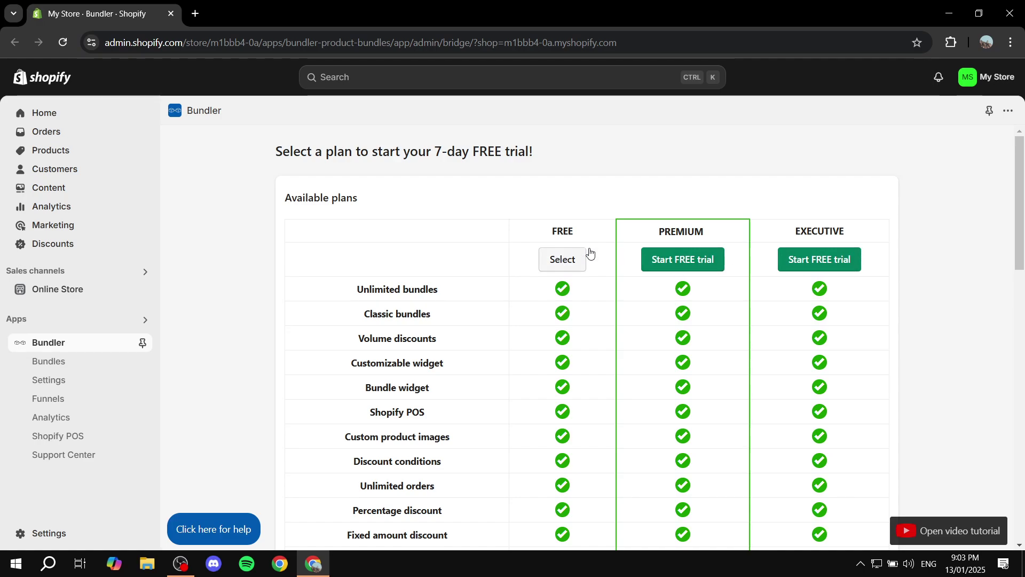
{"action": "scroll", "coordinate": [582, 266], "scroll_direction": "down", "scroll_amount": 1}
{"action": "scroll", "coordinate": [582, 265], "scroll_direction": "down", "scroll_amount": 15}
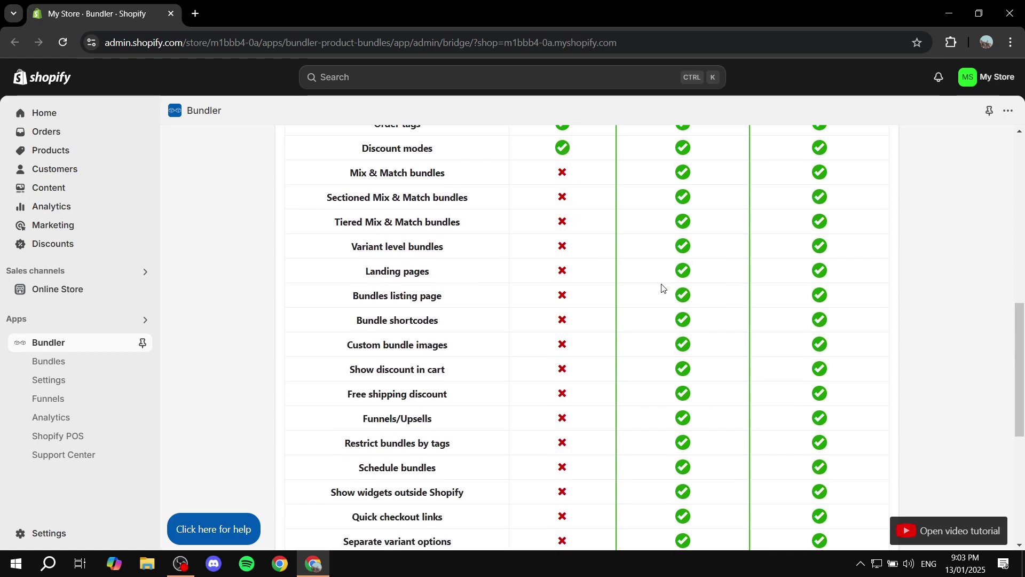
{"action": "scroll", "coordinate": [649, 318], "scroll_direction": "up", "scroll_amount": 15}
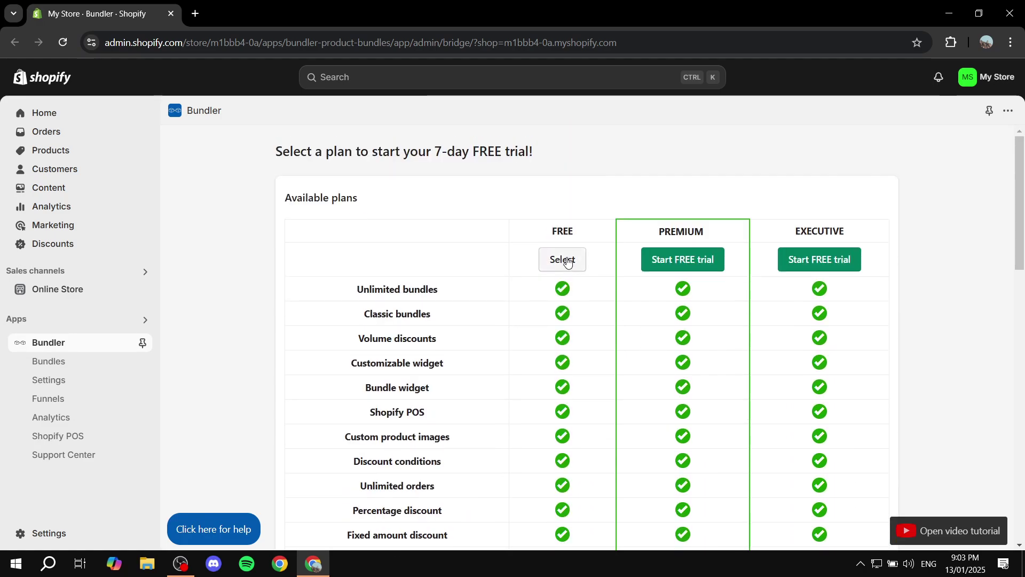
{"action": "left_click", "coordinate": [567, 262]}
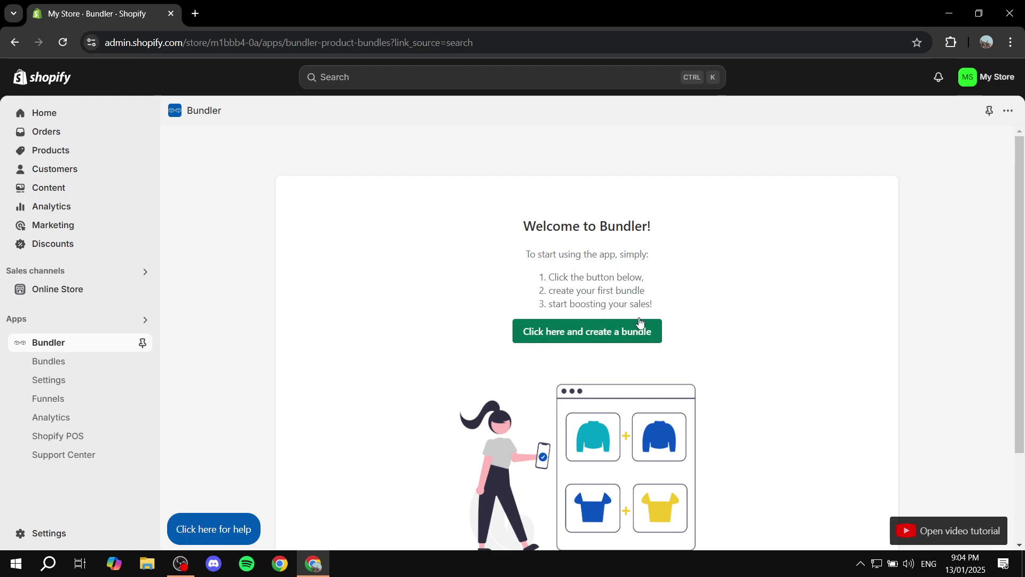
Step: Open the online store's current Dawn theme in the theme editor
{"action": "scroll", "coordinate": [574, 302], "scroll_direction": "down", "scroll_amount": 2}
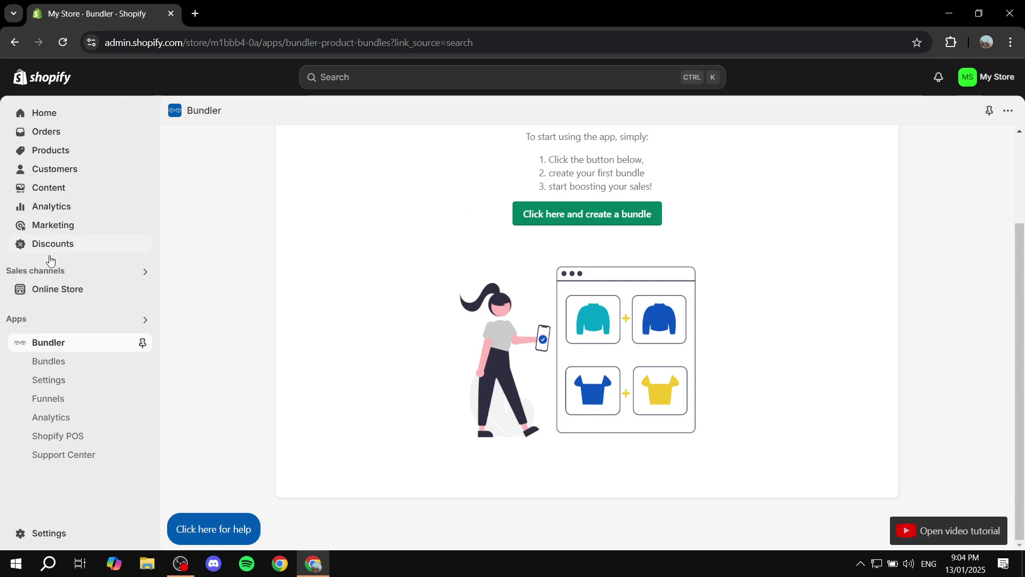
{"action": "left_click", "coordinate": [52, 291]}
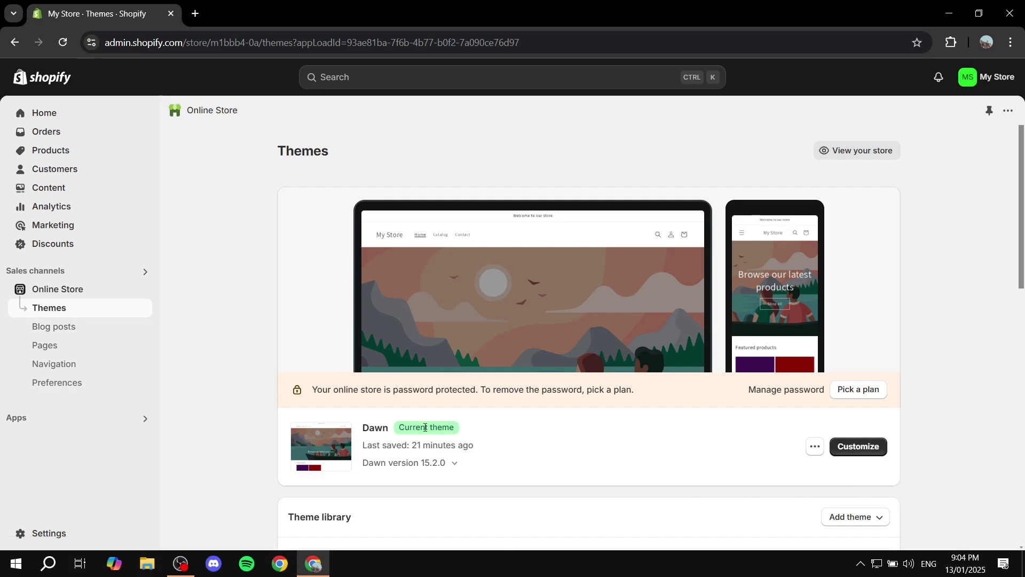
{"action": "left_click", "coordinate": [869, 446]}
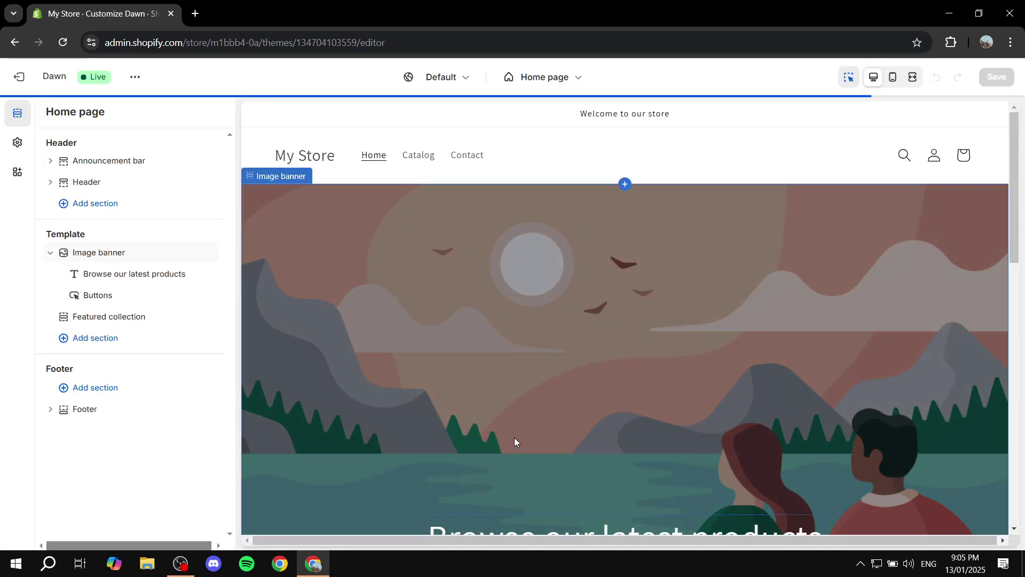
Step: Search the app embeds for "Bundler", enable the Bundler script and save the theme
{"action": "left_click", "coordinate": [17, 174]}
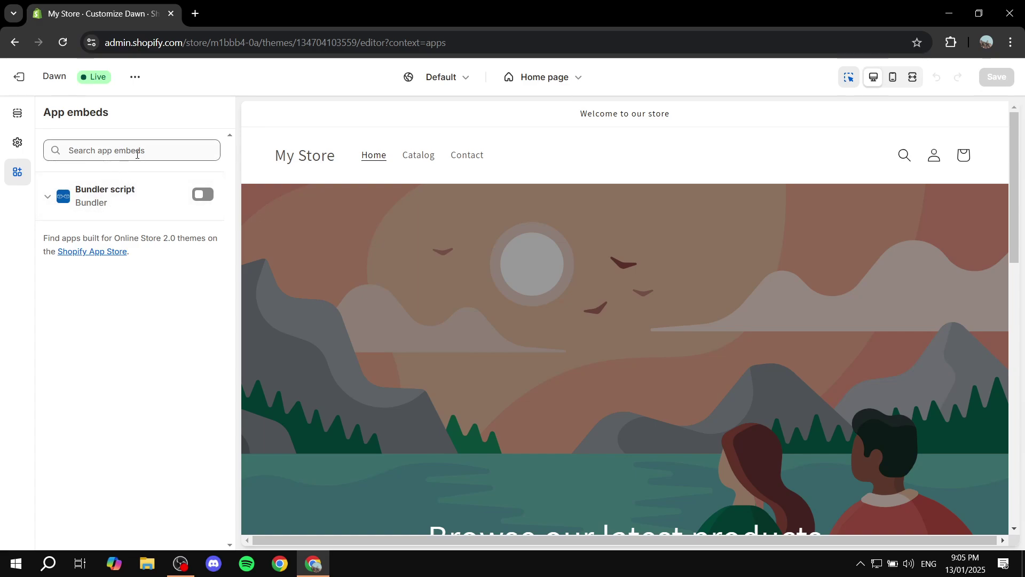
{"action": "left_click", "coordinate": [107, 140]}
{"action": "type", "text": "Bundler"}
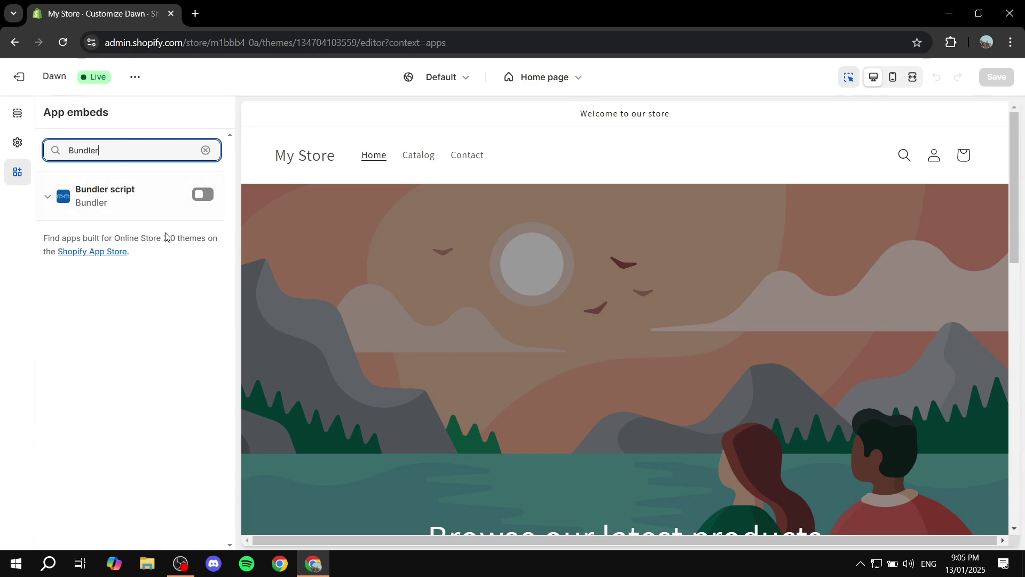
{"action": "left_click", "coordinate": [204, 196]}
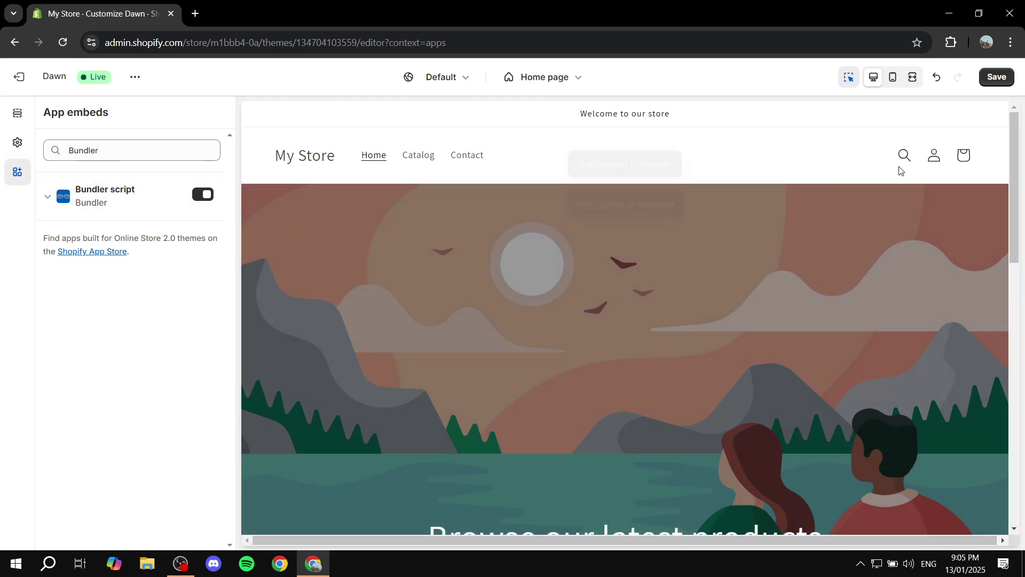
{"action": "left_click", "coordinate": [1003, 81]}
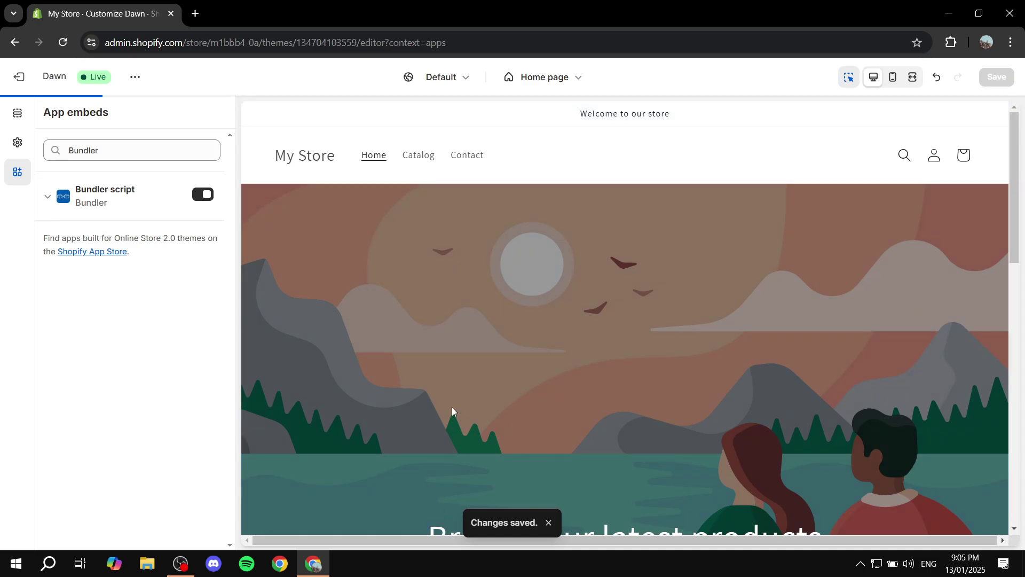
Step: Leave the theme editor and open the installed Bundler app from the store admin
{"action": "left_click", "coordinate": [19, 78]}
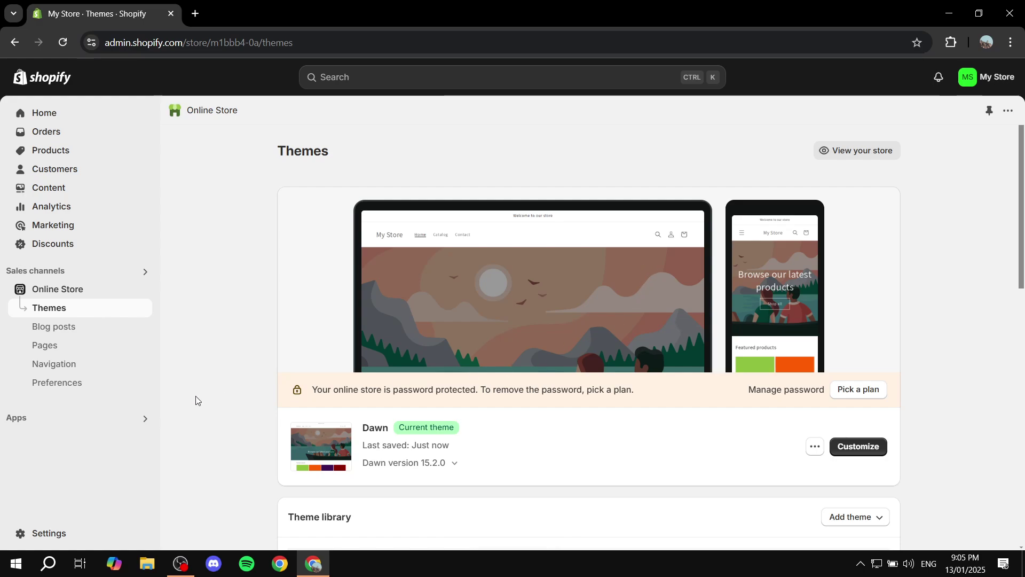
{"action": "left_click", "coordinate": [61, 418]}
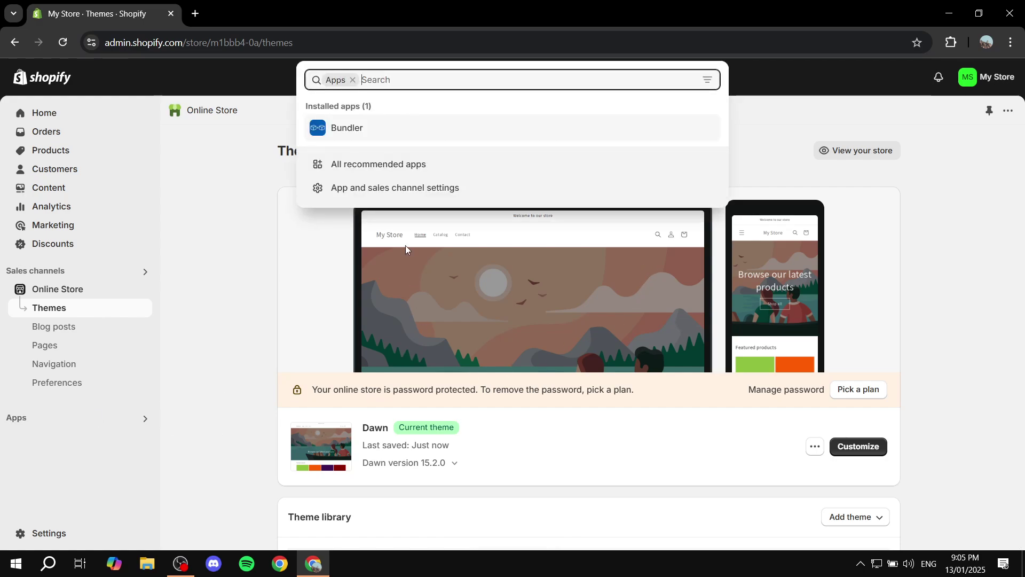
{"action": "left_click", "coordinate": [347, 128]}
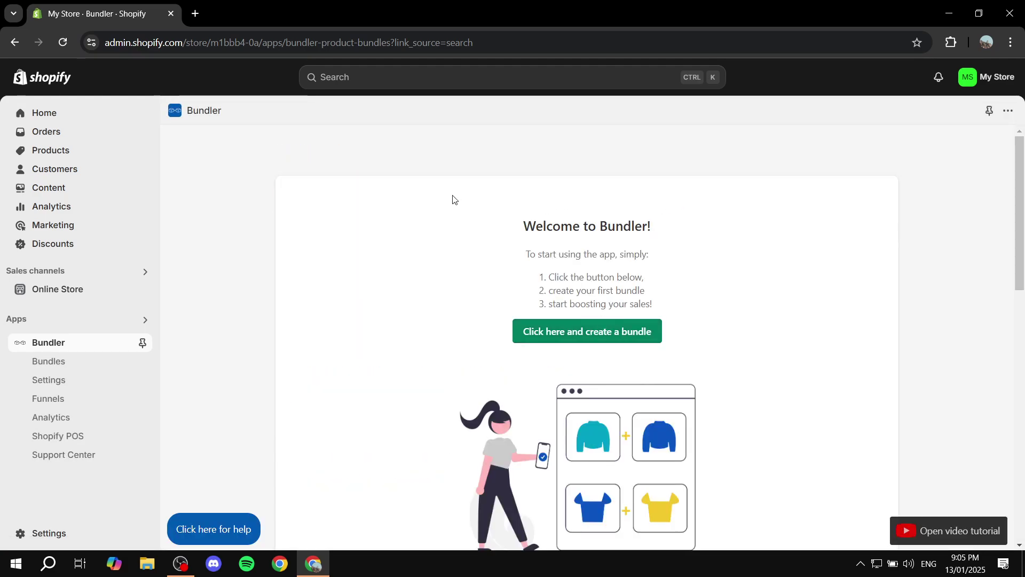
Step: Start creating a first bundle in Bundler with the Classic bundle preset
{"action": "triple_click", "coordinate": [542, 226]}
{"action": "left_click", "coordinate": [696, 227]}
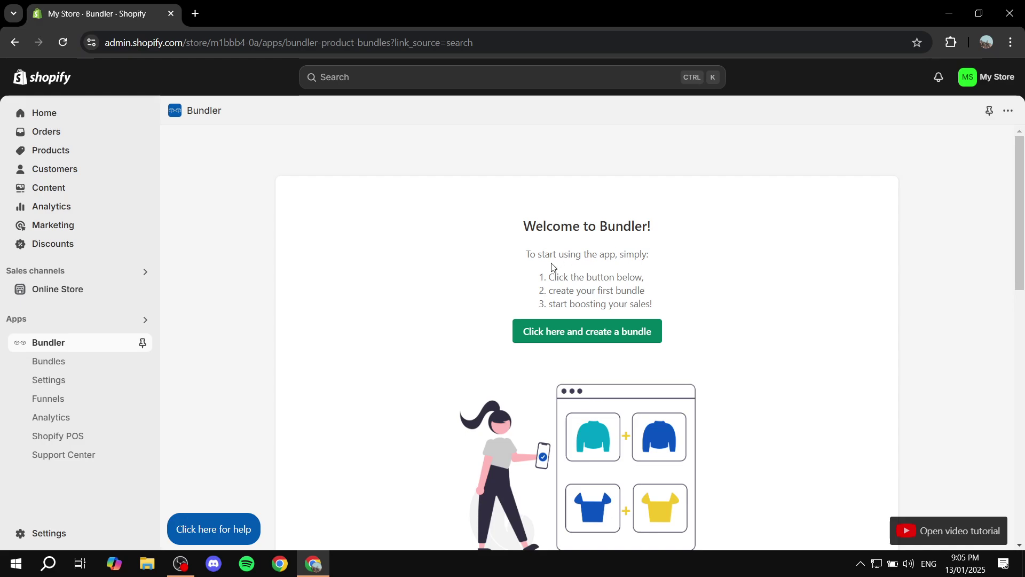
{"action": "triple_click", "coordinate": [722, 254]}
{"action": "left_click", "coordinate": [723, 256]}
{"action": "left_click", "coordinate": [618, 336]}
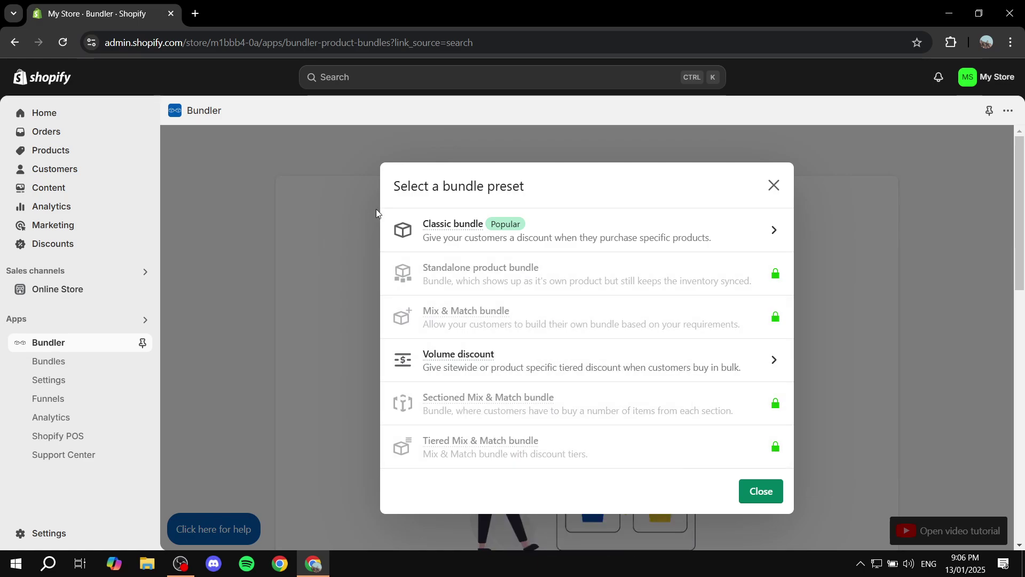
{"action": "mouse_move", "coordinate": [451, 229]}
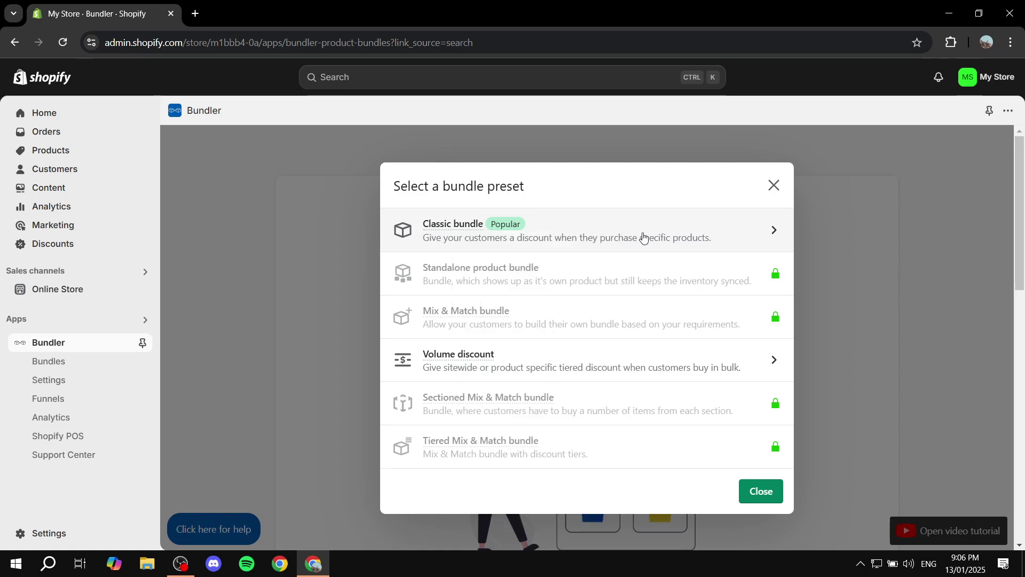
{"action": "left_click", "coordinate": [750, 235]}
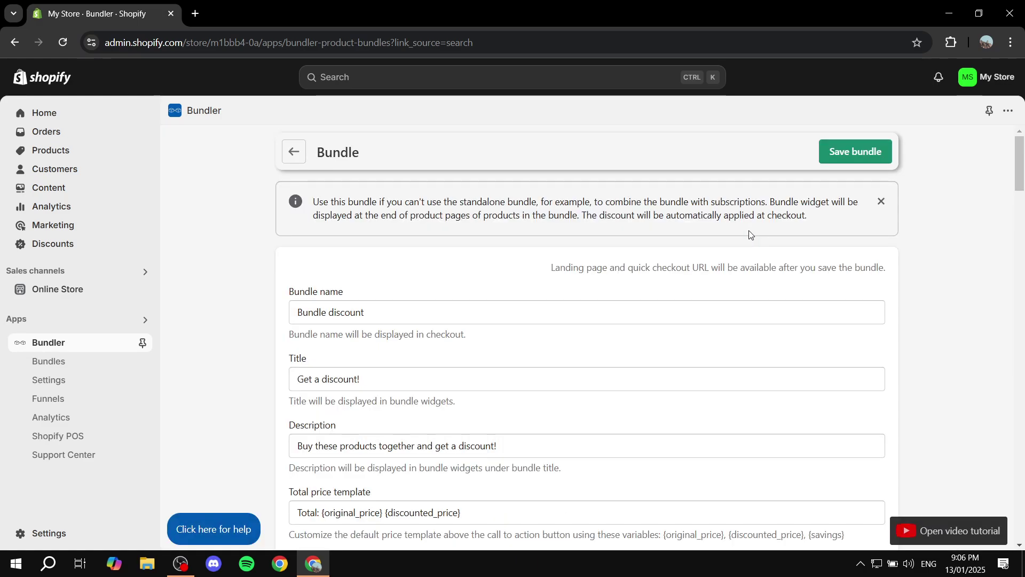
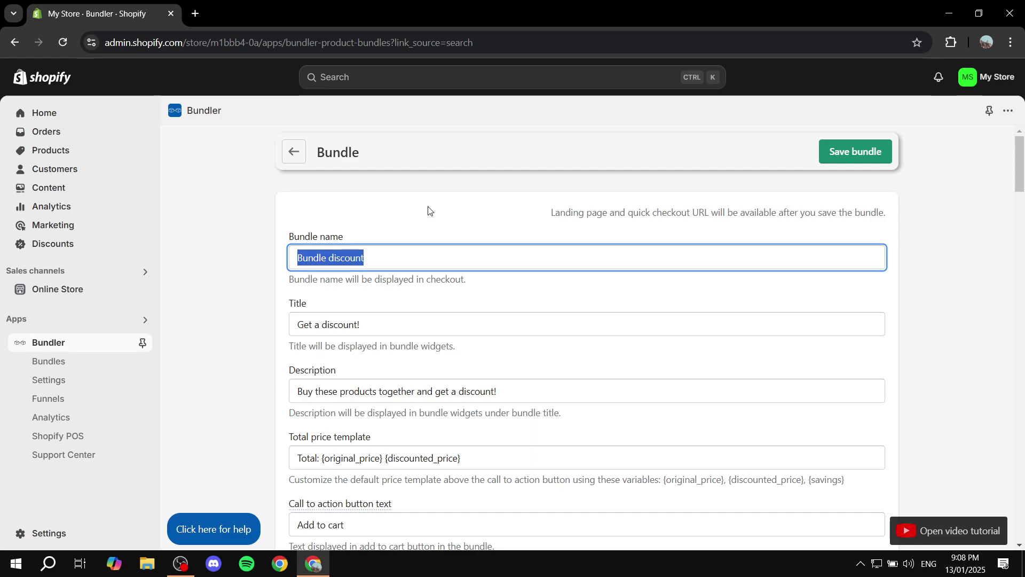
Step: Name the bundle "Test Bundle"
{"action": "type", "text": "Tes"}
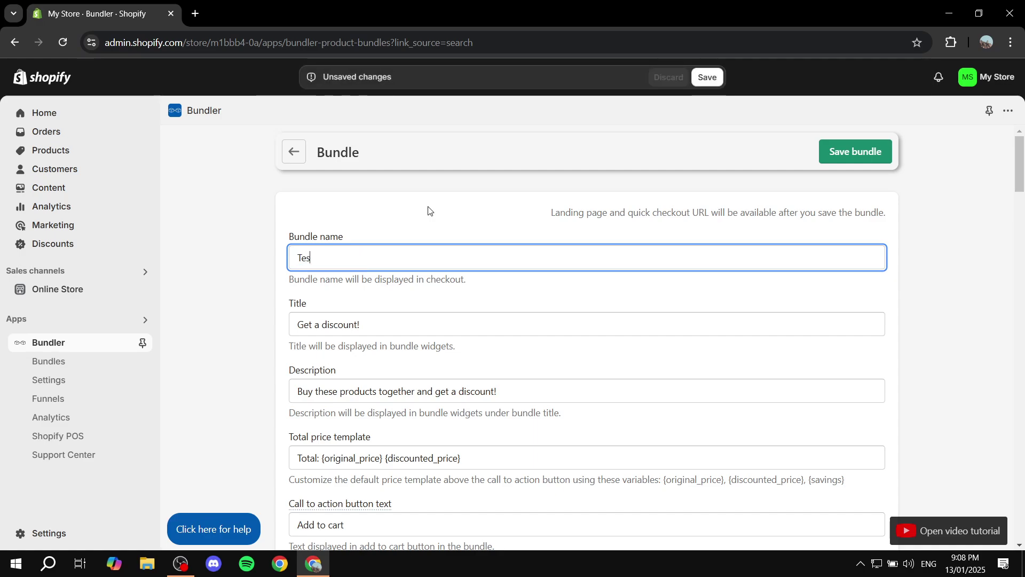
{"action": "type", "text": "t Bundle"}
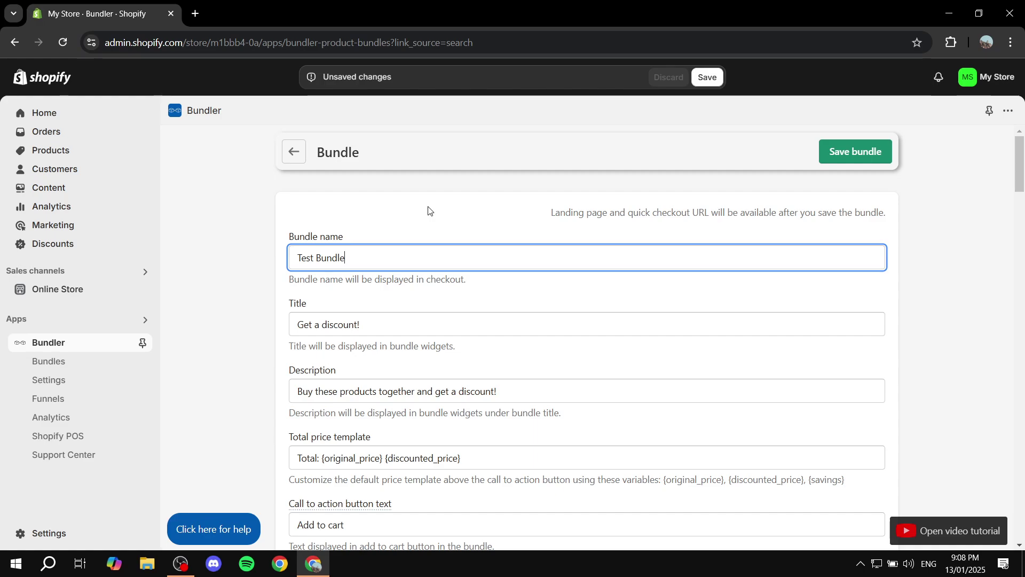
{"action": "key", "text": "Tab"}
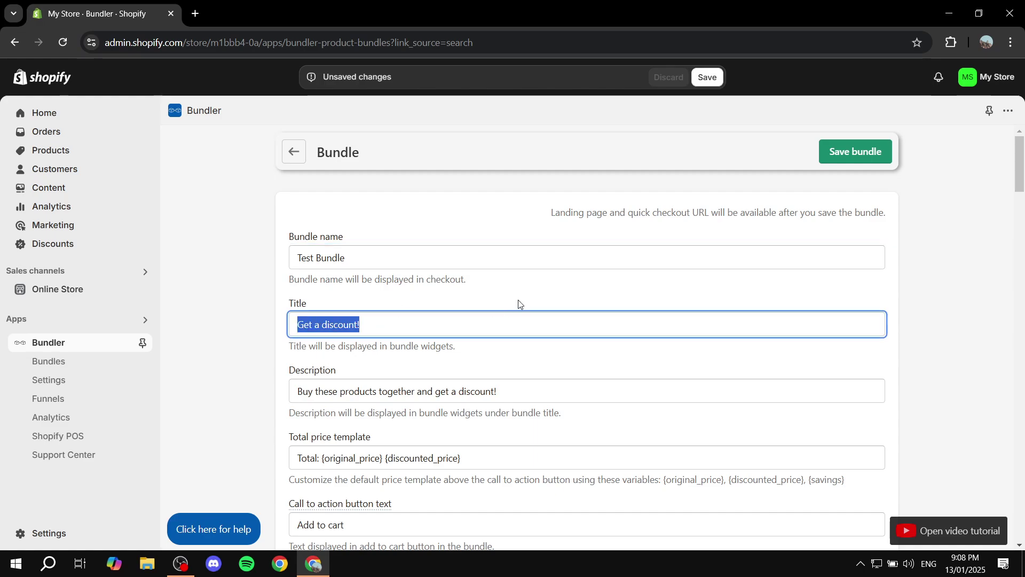
Step: Review the default title and description texts displayed in the bundle widgets
{"action": "left_click_drag", "start_coordinate": [366, 354], "coordinate": [385, 349]}
{"action": "left_click", "coordinate": [550, 353]}
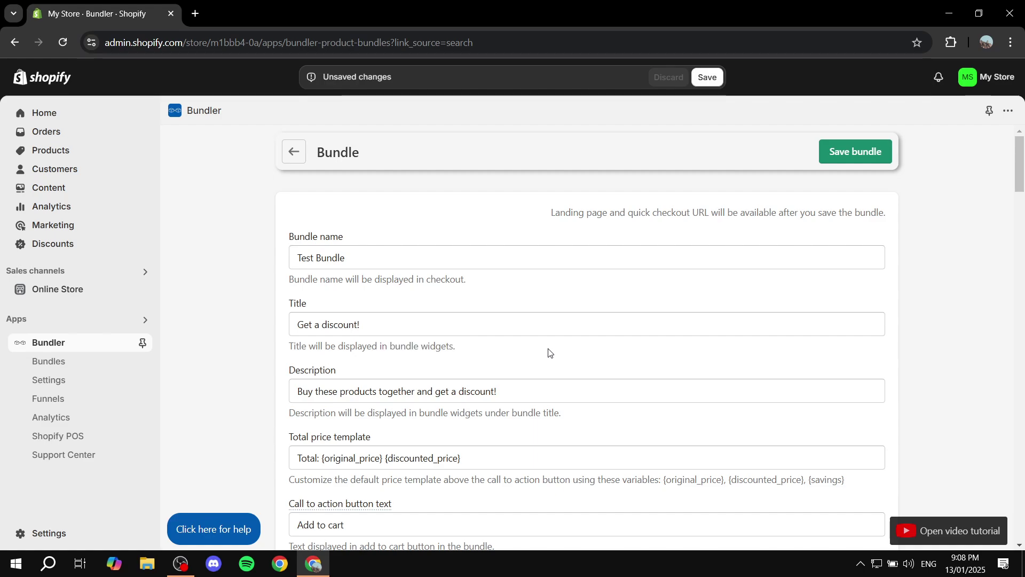
{"action": "triple_click", "coordinate": [422, 320]}
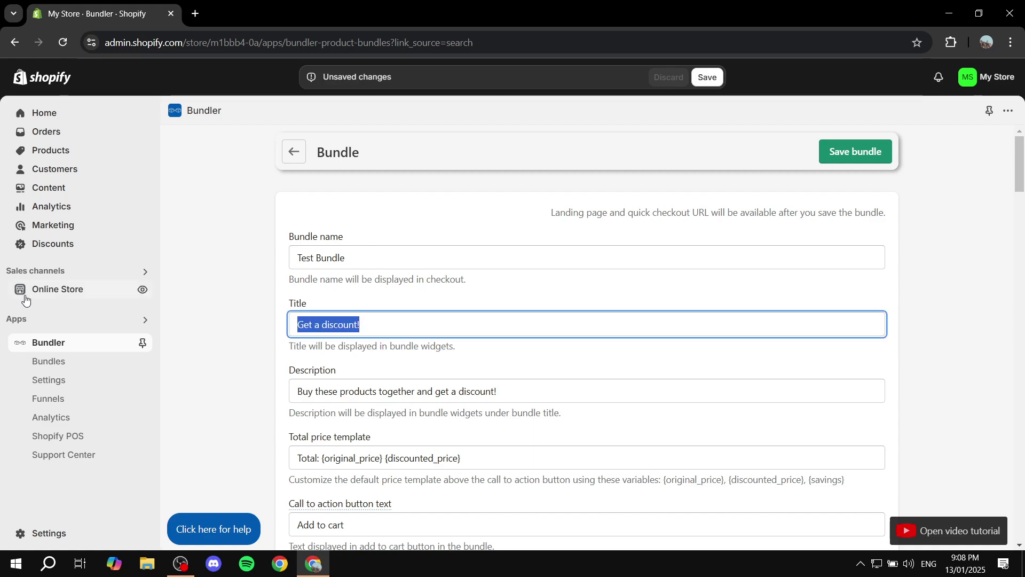
{"action": "left_click", "coordinate": [249, 321]}
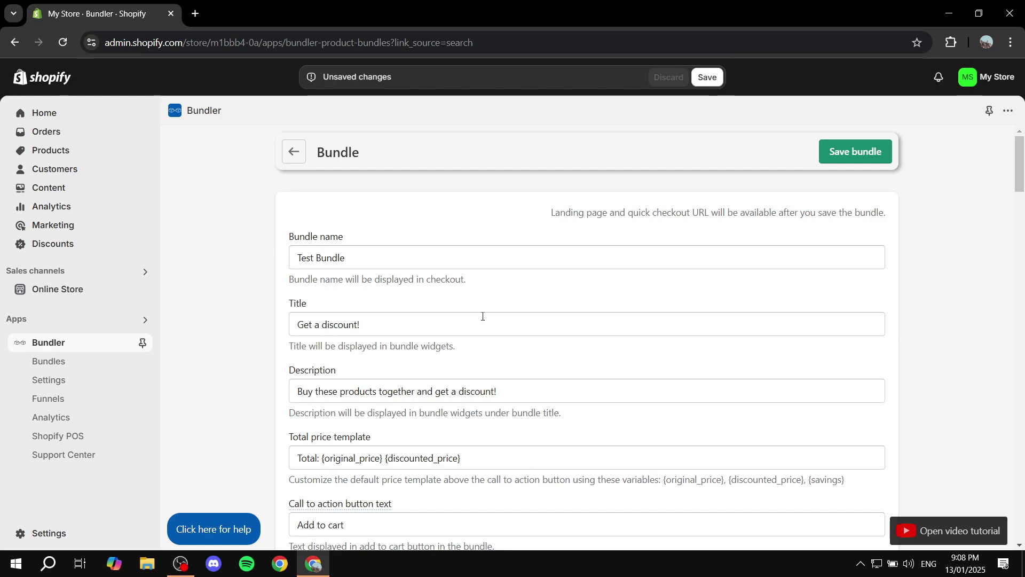
{"action": "scroll", "coordinate": [373, 322], "scroll_direction": "down", "scroll_amount": 1}
{"action": "left_click_drag", "start_coordinate": [295, 324], "coordinate": [532, 318]}
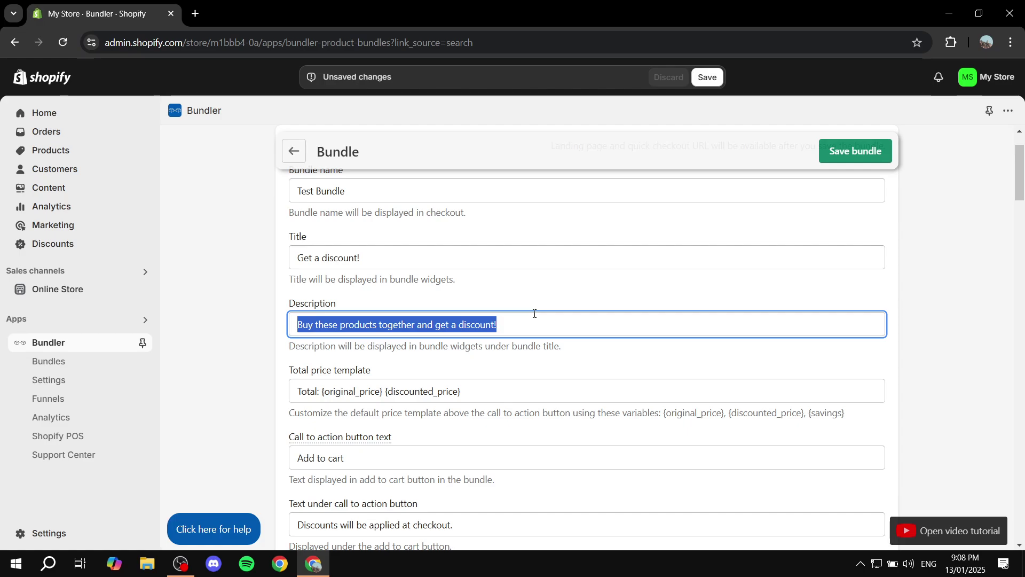
{"action": "left_click", "coordinate": [343, 325]}
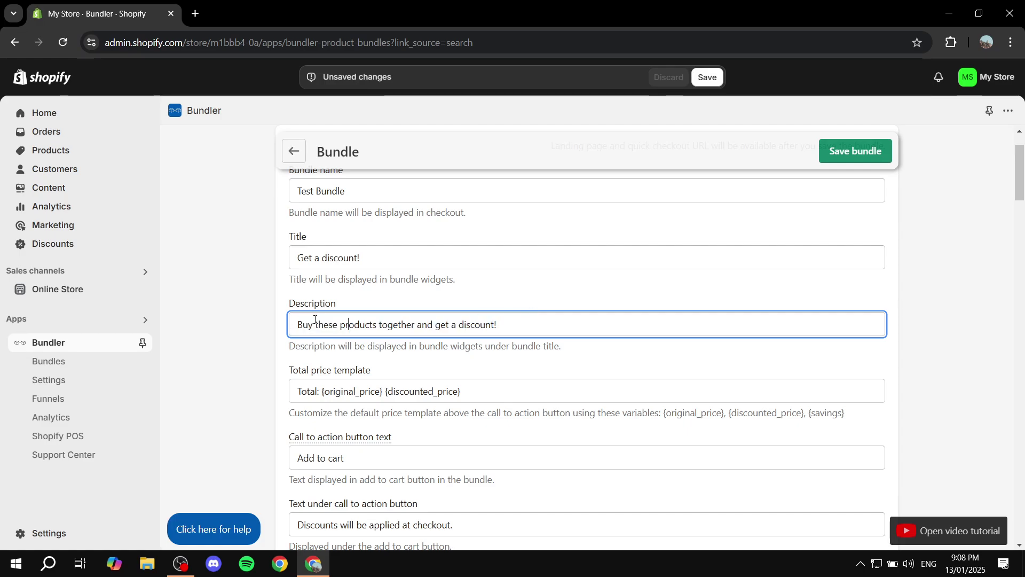
{"action": "left_click_drag", "start_coordinate": [295, 324], "coordinate": [531, 317]}
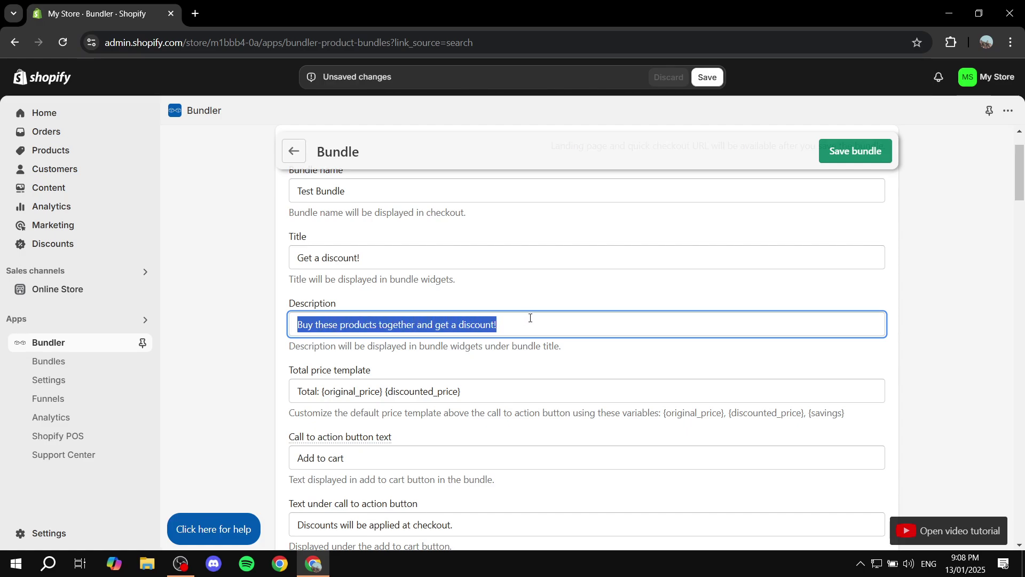
{"action": "left_click", "coordinate": [530, 318]}
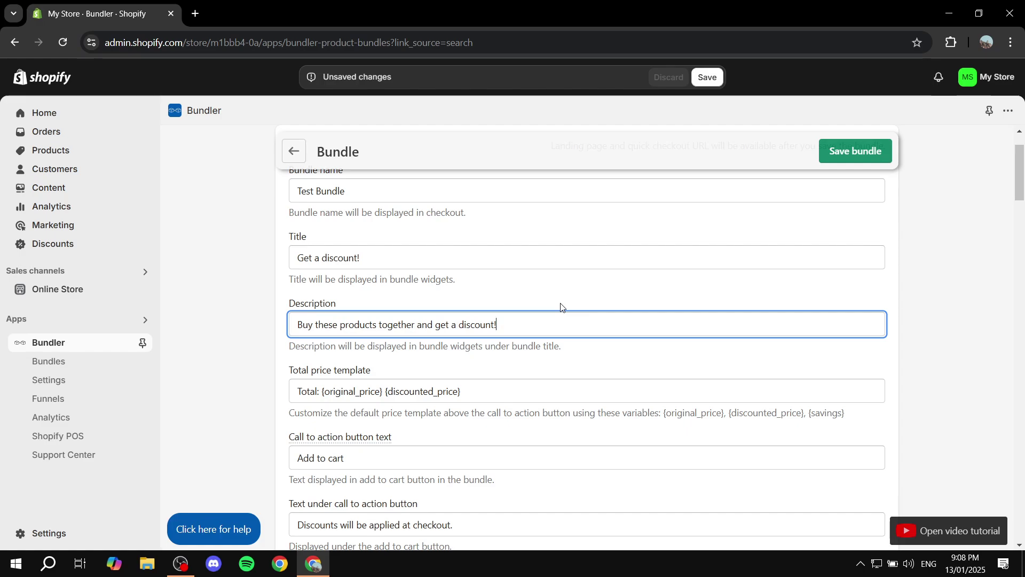
Step: Examine the total price template and the variables available for customizing it
{"action": "scroll", "coordinate": [561, 314], "scroll_direction": "down", "scroll_amount": 3}
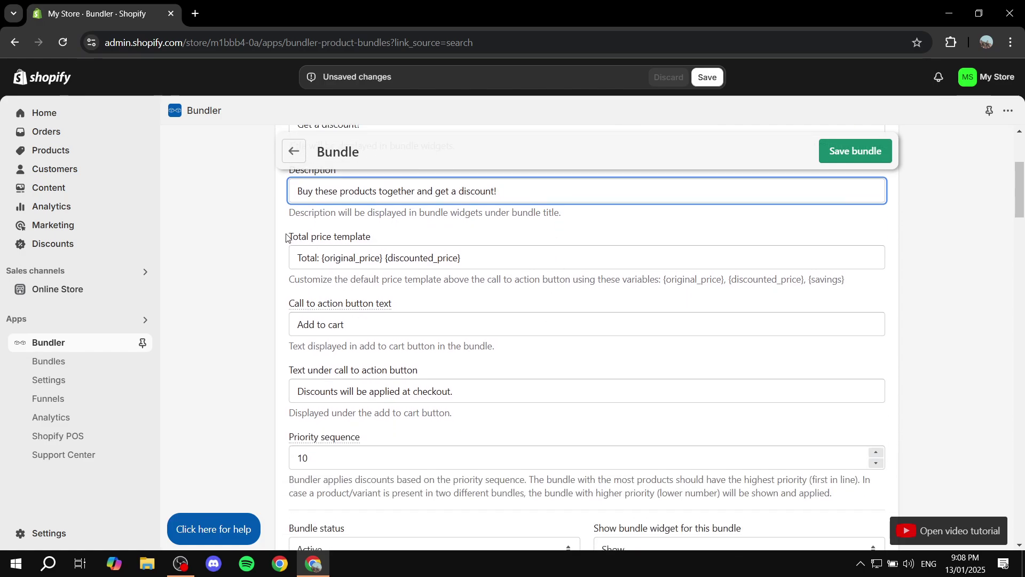
{"action": "left_click_drag", "start_coordinate": [286, 237], "coordinate": [377, 236]}
{"action": "left_click", "coordinate": [394, 234]}
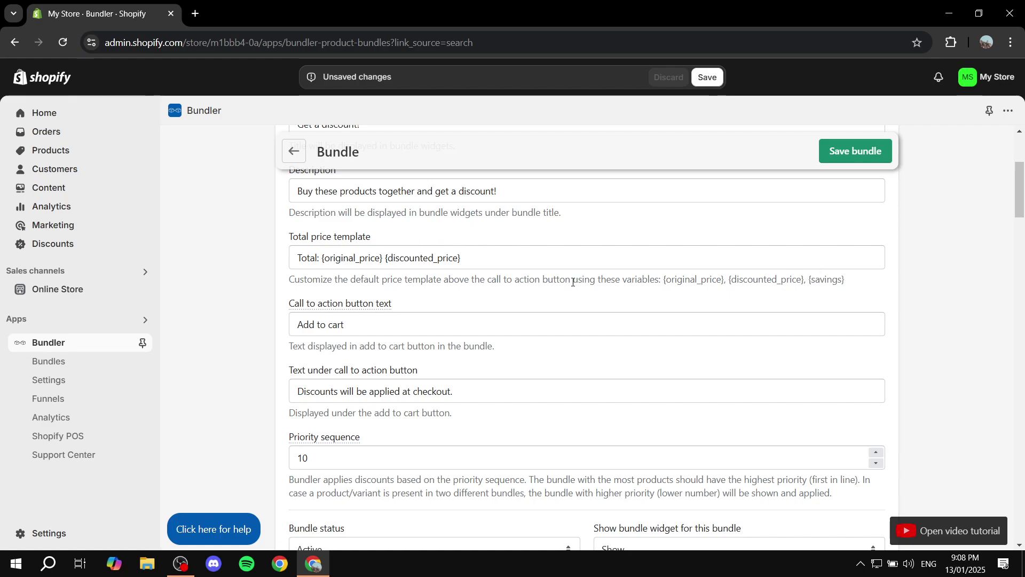
{"action": "left_click_drag", "start_coordinate": [534, 279], "coordinate": [608, 280]}
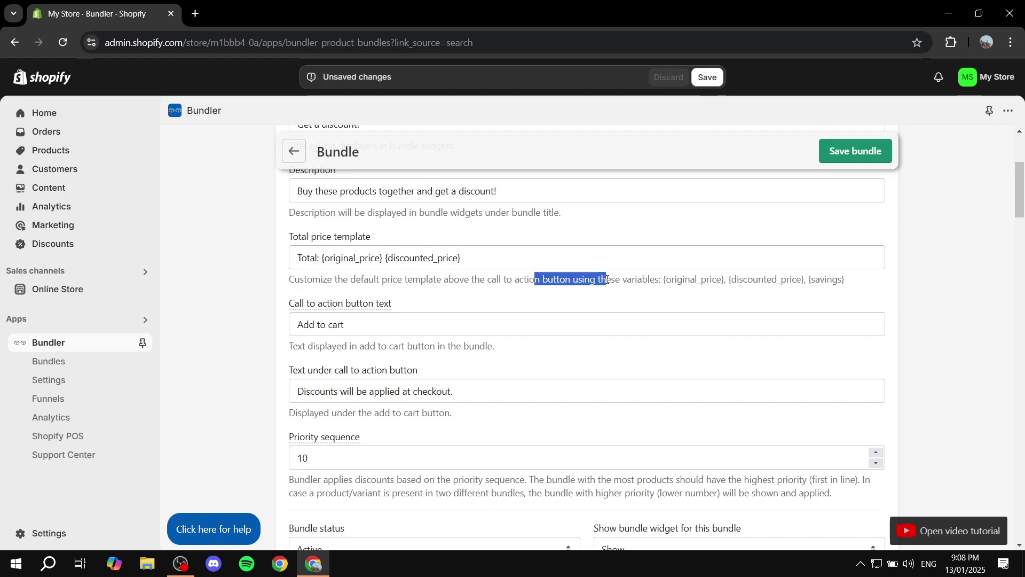
{"action": "left_click", "coordinate": [602, 297]}
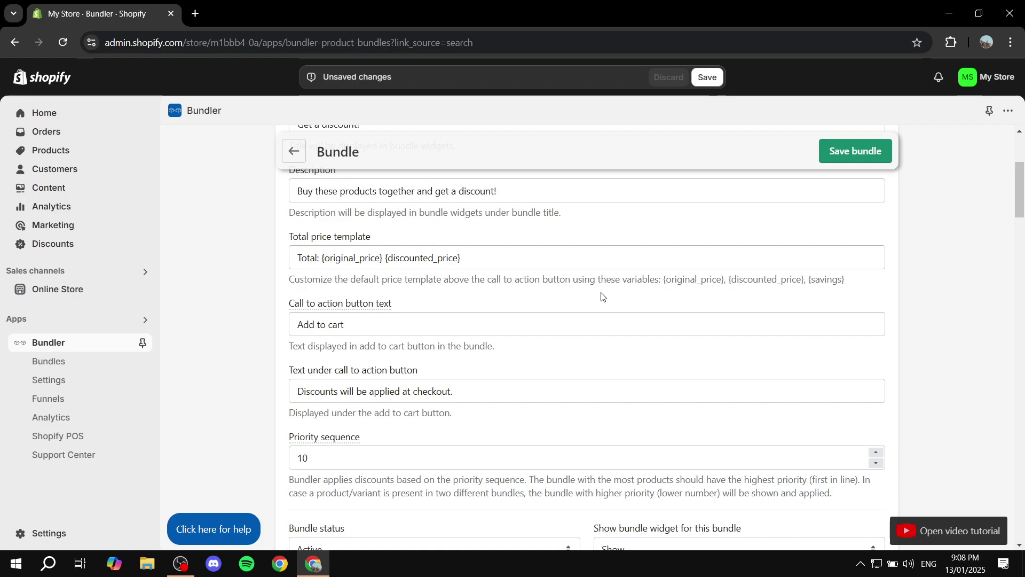
{"action": "left_click_drag", "start_coordinate": [298, 258], "coordinate": [487, 260]}
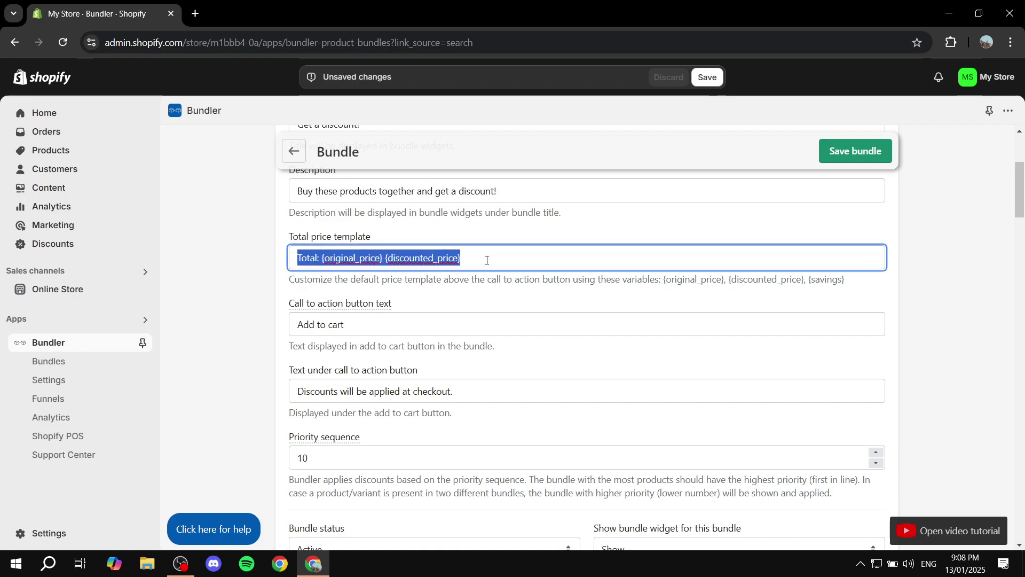
{"action": "left_click", "coordinate": [487, 260]}
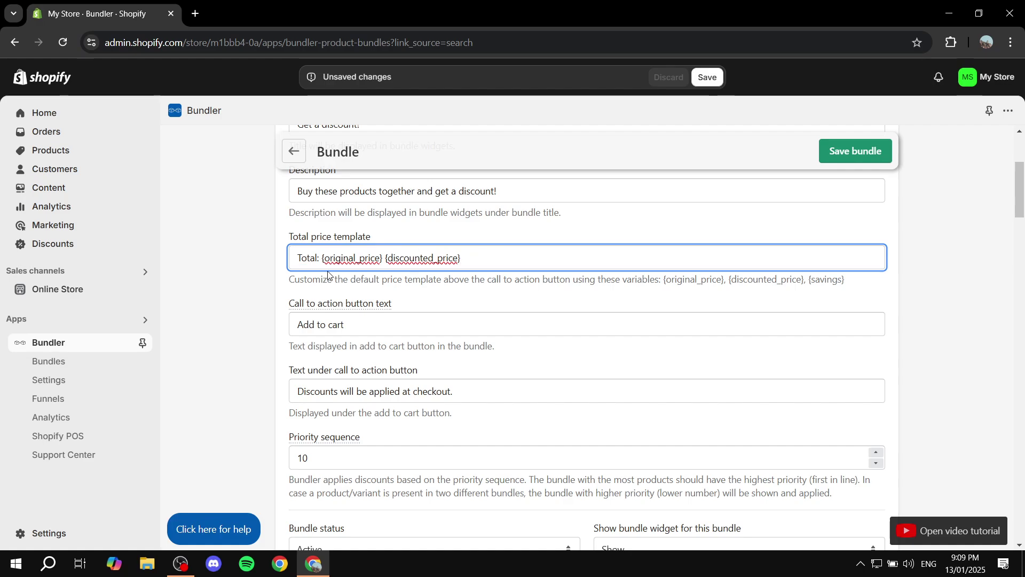
{"action": "left_click_drag", "start_coordinate": [297, 258], "coordinate": [323, 260]}
{"action": "left_click", "coordinate": [323, 260]}
{"action": "scroll", "coordinate": [454, 288], "scroll_direction": "down", "scroll_amount": 3}
{"action": "scroll", "coordinate": [347, 299], "scroll_direction": "up", "scroll_amount": 3}
Step: Review the call to action button text and the text displayed under that button
{"action": "left_click_drag", "start_coordinate": [296, 304], "coordinate": [211, 332]}
{"action": "left_click", "coordinate": [414, 303]}
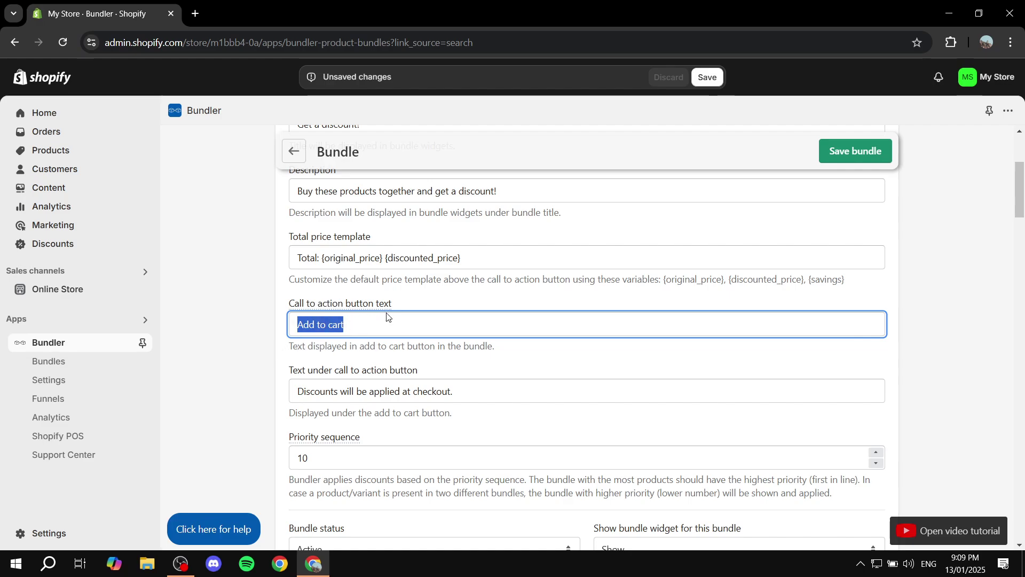
{"action": "left_click", "coordinate": [255, 348]}
{"action": "scroll", "coordinate": [251, 342], "scroll_direction": "down", "scroll_amount": 1}
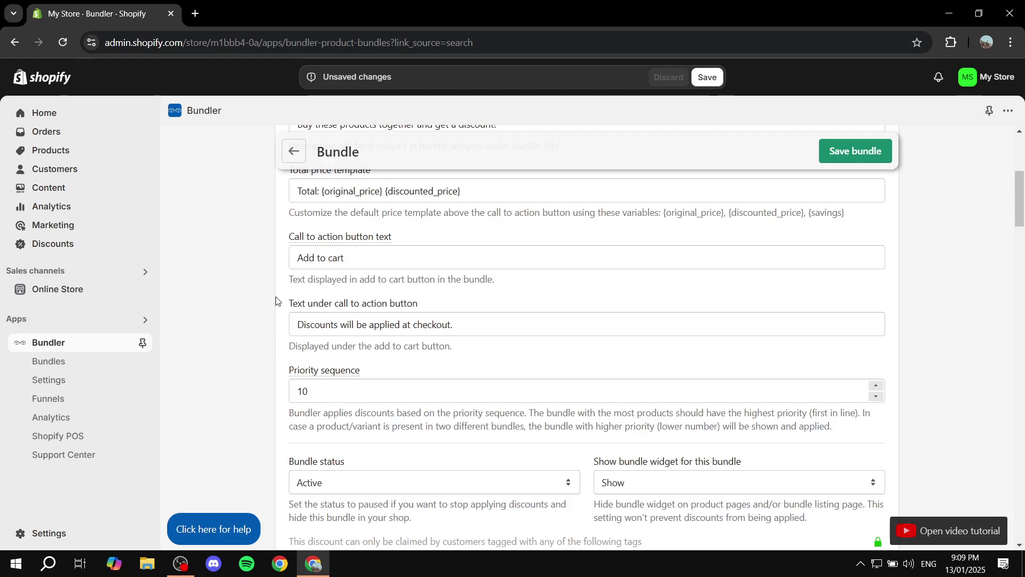
{"action": "left_click_drag", "start_coordinate": [288, 303], "coordinate": [164, 323]}
{"action": "left_click", "coordinate": [459, 303]}
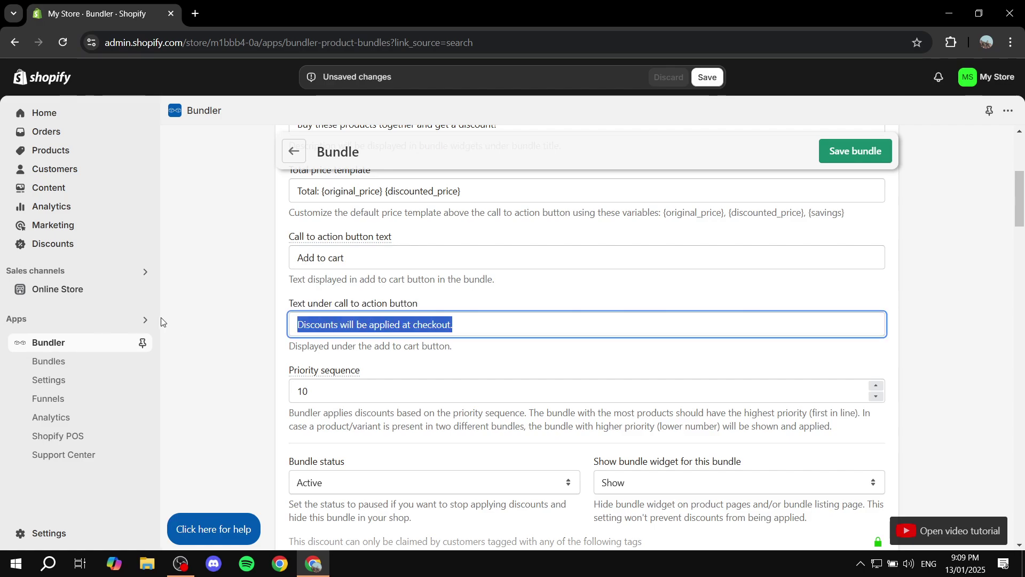
{"action": "left_click", "coordinate": [267, 328]}
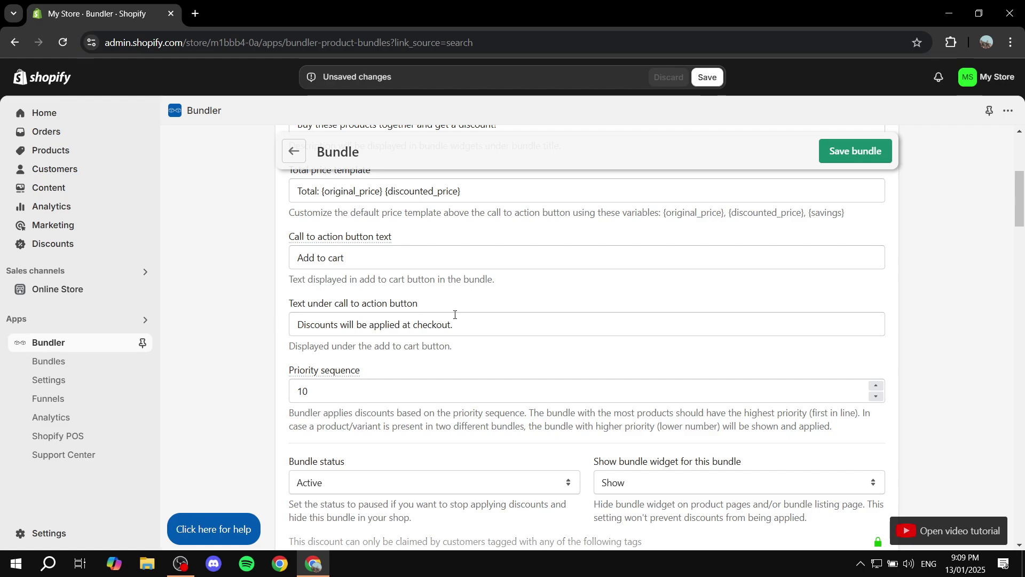
{"action": "left_click_drag", "start_coordinate": [469, 324], "coordinate": [160, 324]}
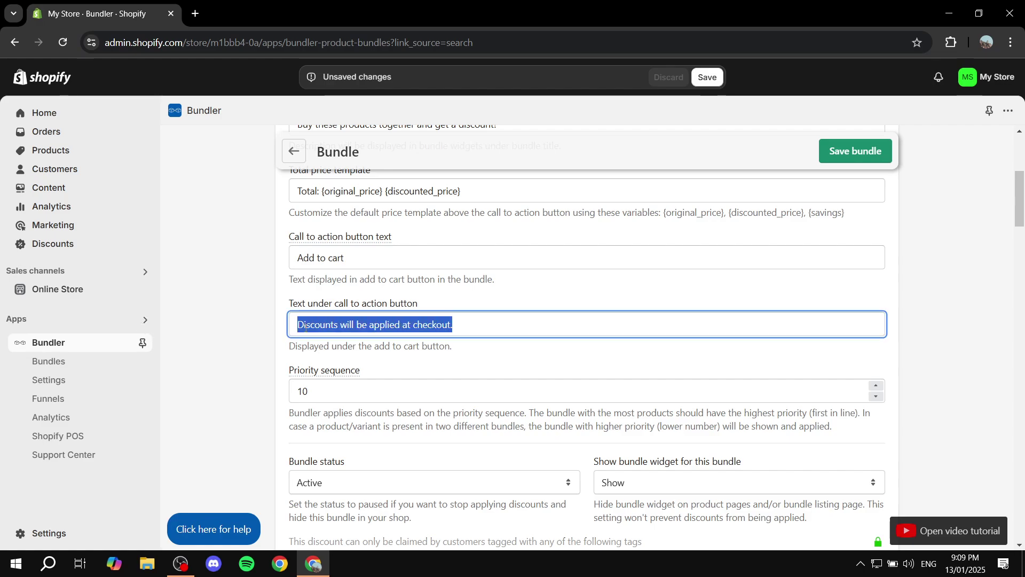
{"action": "left_click", "coordinate": [306, 292]}
Step: Examine the bundle's priority sequence setting and its explanation
{"action": "scroll", "coordinate": [306, 293], "scroll_direction": "down", "scroll_amount": 1}
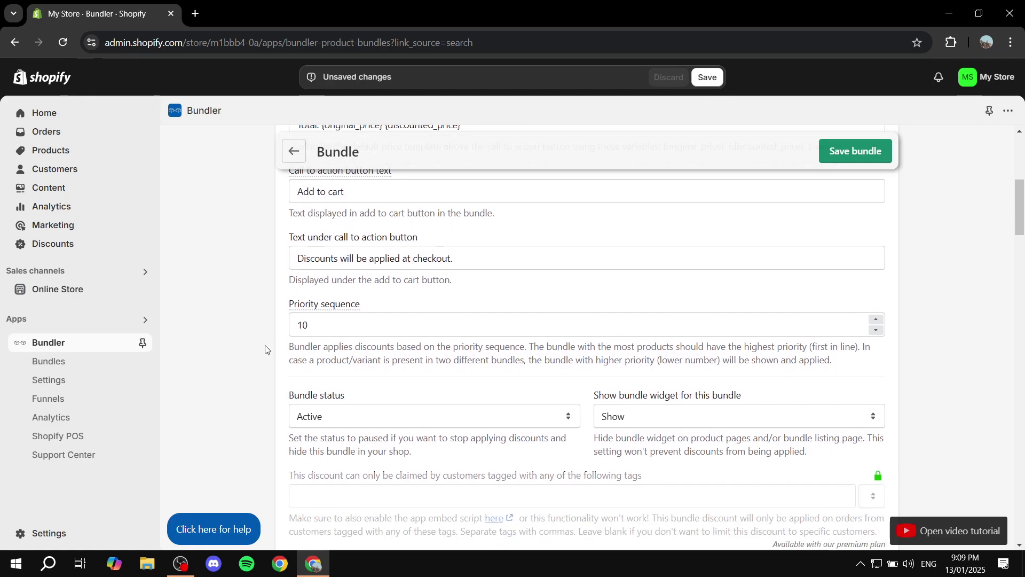
{"action": "left_click_drag", "start_coordinate": [306, 293], "coordinate": [362, 300]}
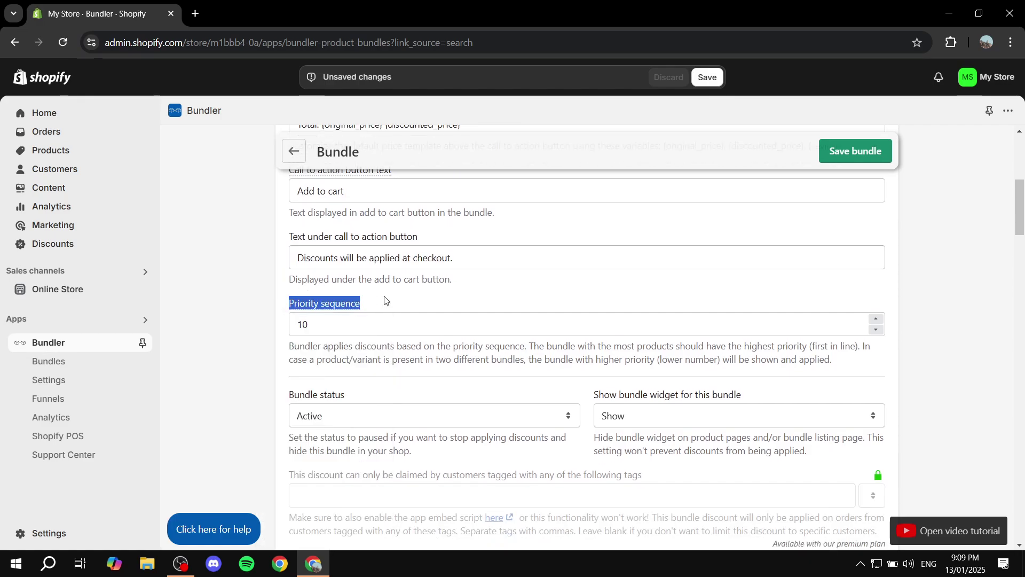
{"action": "left_click", "coordinate": [385, 300]}
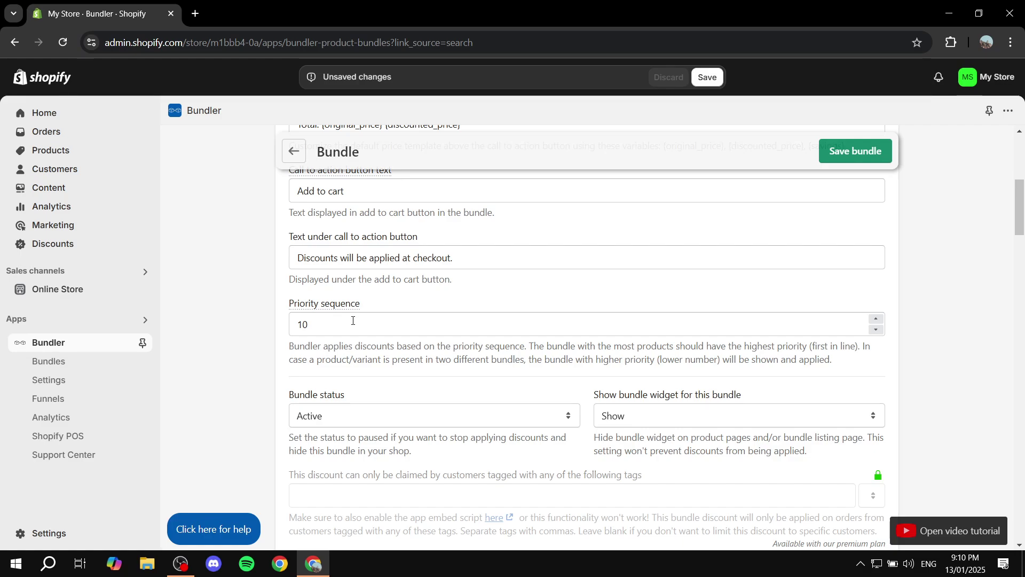
{"action": "left_click_drag", "start_coordinate": [347, 321], "coordinate": [260, 342]}
{"action": "left_click", "coordinate": [260, 342]}
Step: Review the bundle status options and choose Active for the bundle
{"action": "scroll", "coordinate": [600, 364], "scroll_direction": "down", "scroll_amount": 1}
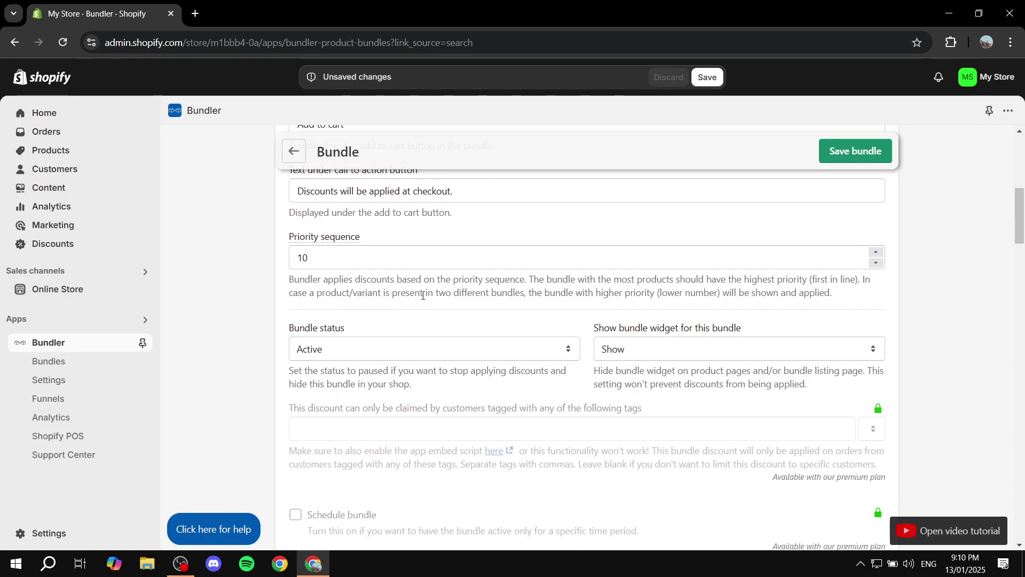
{"action": "left_click_drag", "start_coordinate": [283, 327], "coordinate": [374, 329]}
{"action": "left_click", "coordinate": [375, 332]}
{"action": "left_click", "coordinate": [382, 353]}
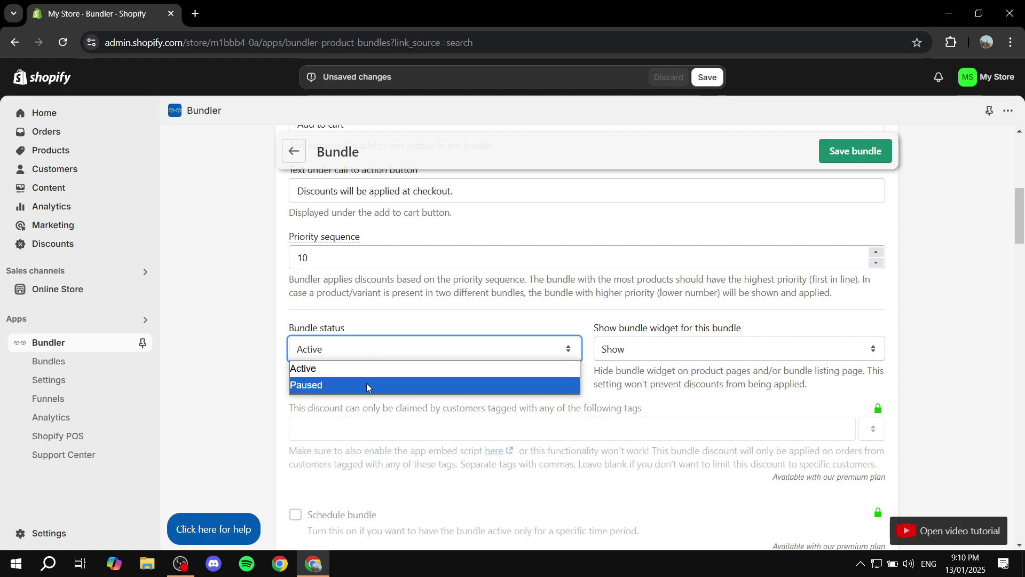
{"action": "left_click", "coordinate": [302, 368]}
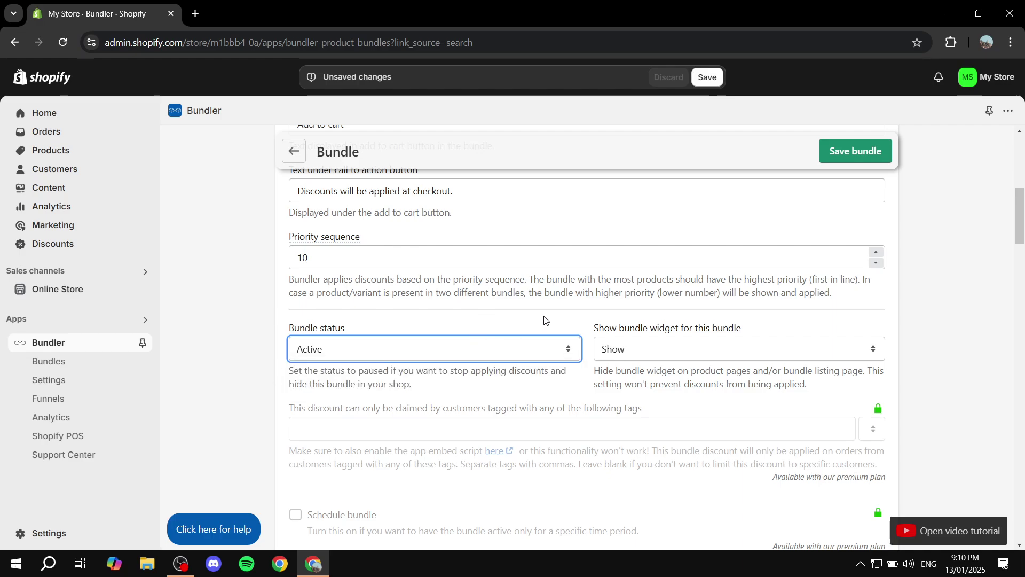
Step: Choose Show as the bundle widget's visibility and review the customer tag and scheduling settings
{"action": "left_click", "coordinate": [732, 349]}
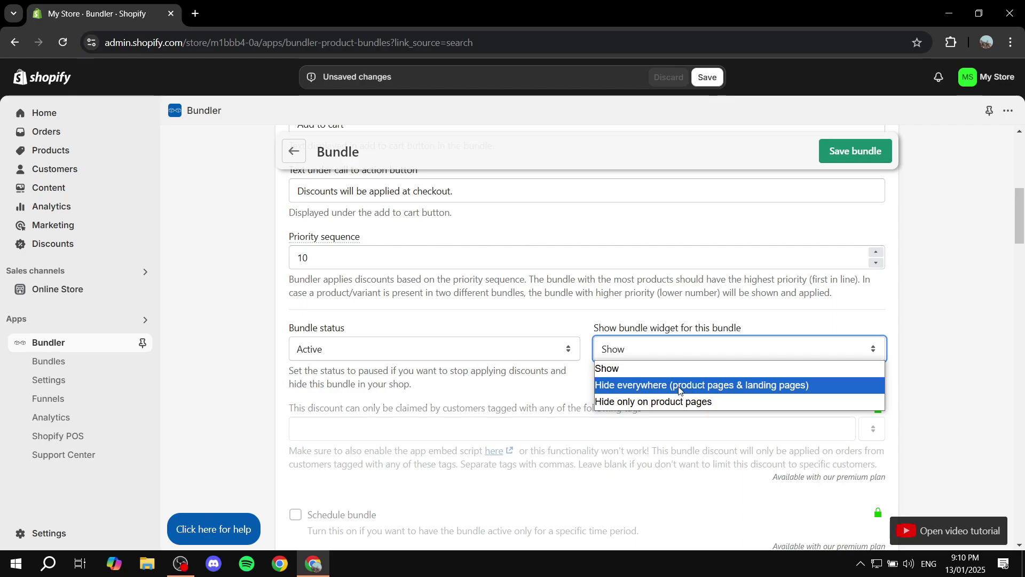
{"action": "left_click", "coordinate": [648, 369]}
{"action": "scroll", "coordinate": [887, 328], "scroll_direction": "down", "scroll_amount": 4}
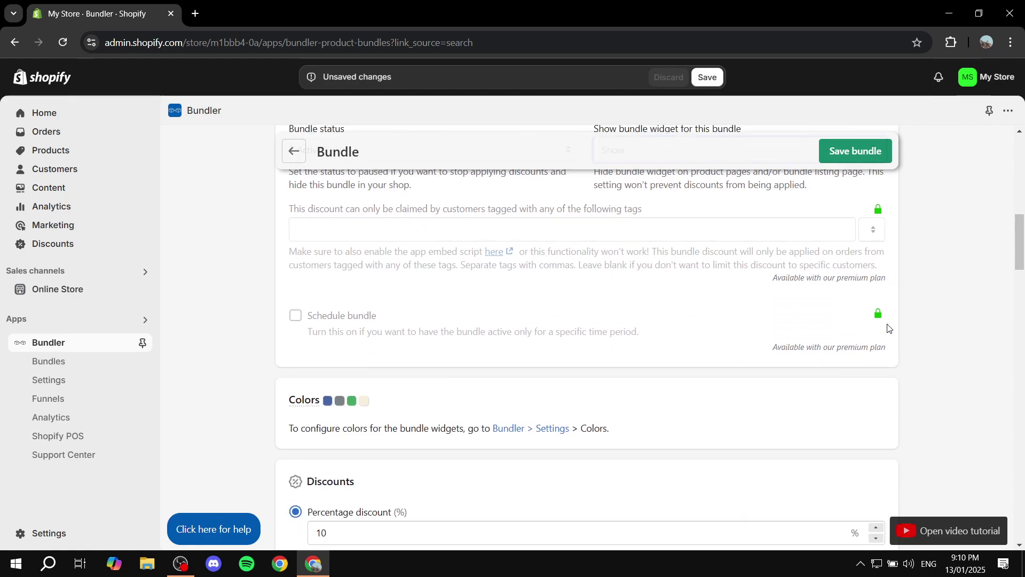
{"action": "scroll", "coordinate": [888, 323], "scroll_direction": "up", "scroll_amount": 1}
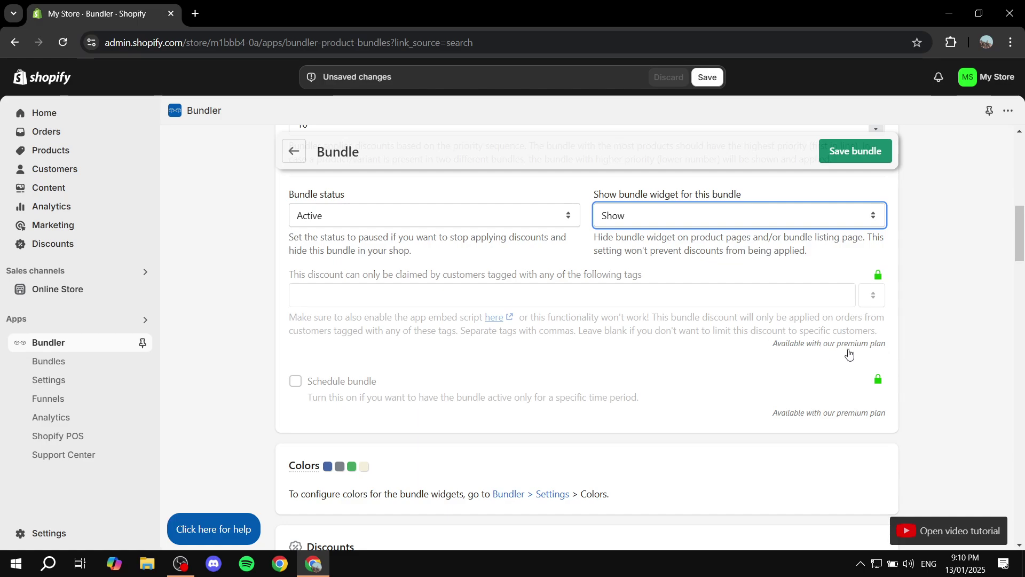
{"action": "scroll", "coordinate": [906, 357], "scroll_direction": "down", "scroll_amount": 1}
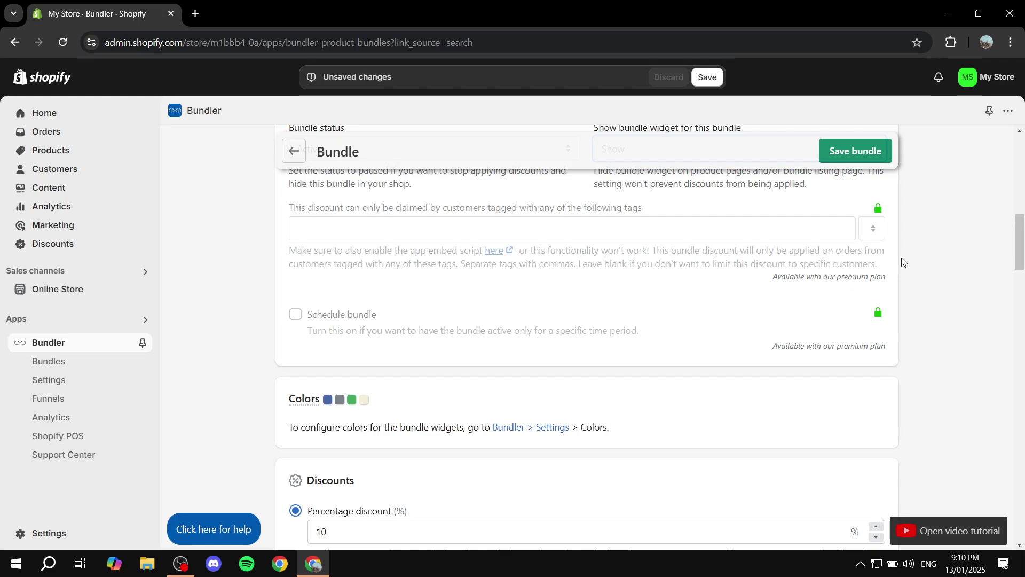
Step: Read the note on where to configure colors for the bundle widgets
{"action": "scroll", "coordinate": [903, 261], "scroll_direction": "down", "scroll_amount": 2}
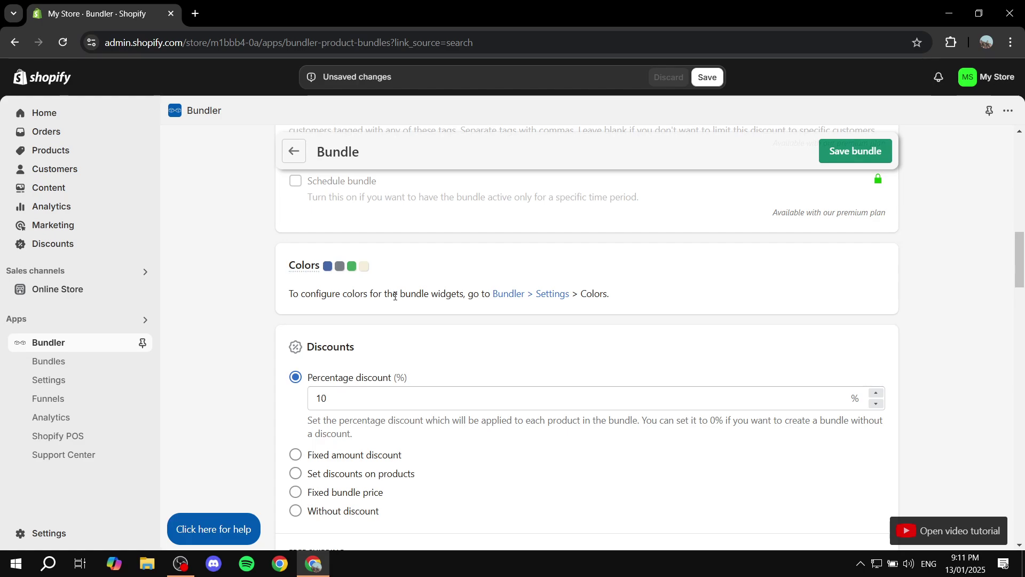
{"action": "left_click_drag", "start_coordinate": [441, 297], "coordinate": [490, 299]}
{"action": "left_click", "coordinate": [497, 314]}
{"action": "scroll", "coordinate": [361, 293], "scroll_direction": "down", "scroll_amount": 2}
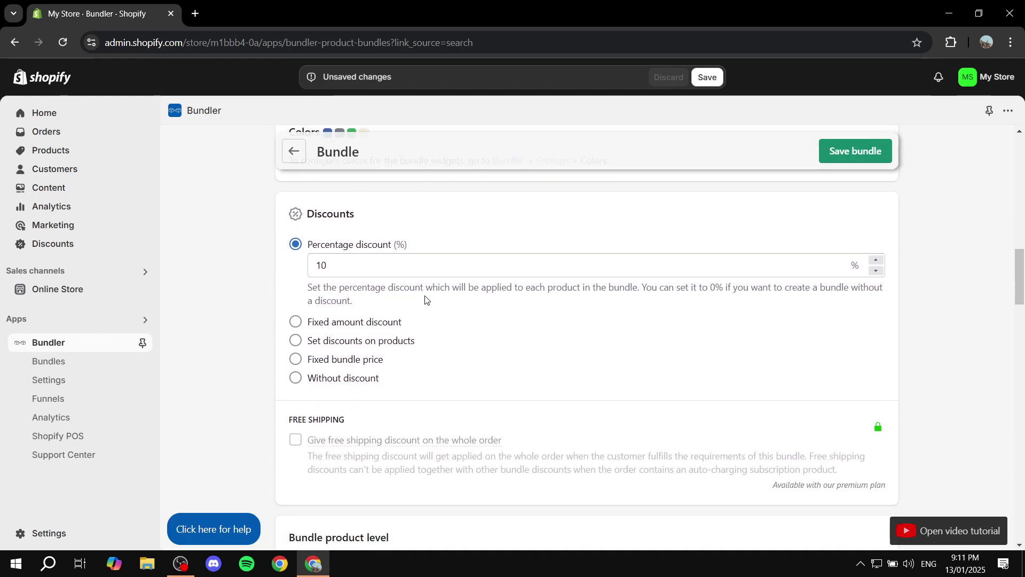
Step: Examine the percentage discount setting and its explanation in the bundle's Discounts section
{"action": "left_click_drag", "start_coordinate": [311, 224], "coordinate": [387, 210]}
{"action": "left_click", "coordinate": [388, 210]}
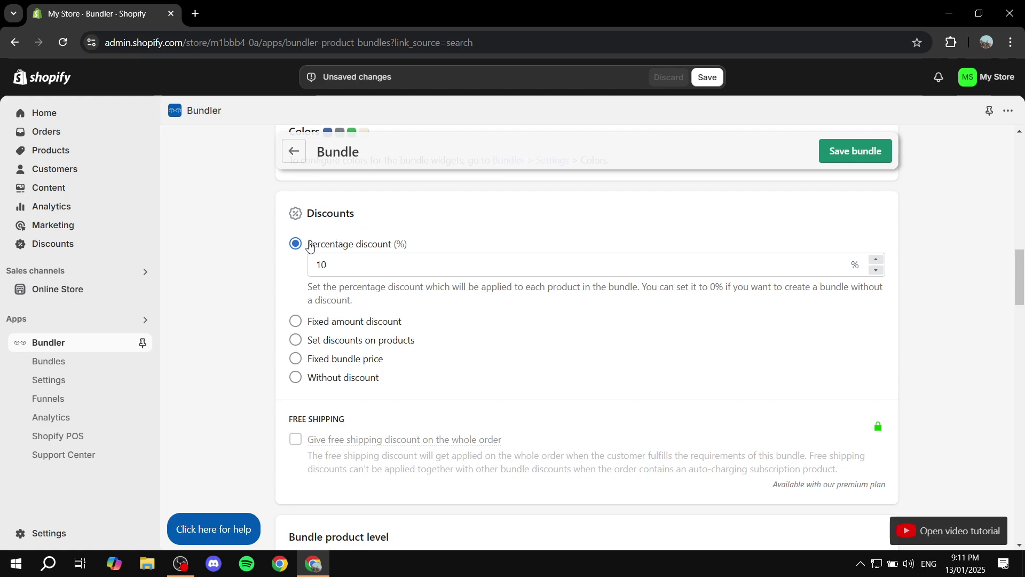
{"action": "left_click_drag", "start_coordinate": [308, 244], "coordinate": [446, 243]}
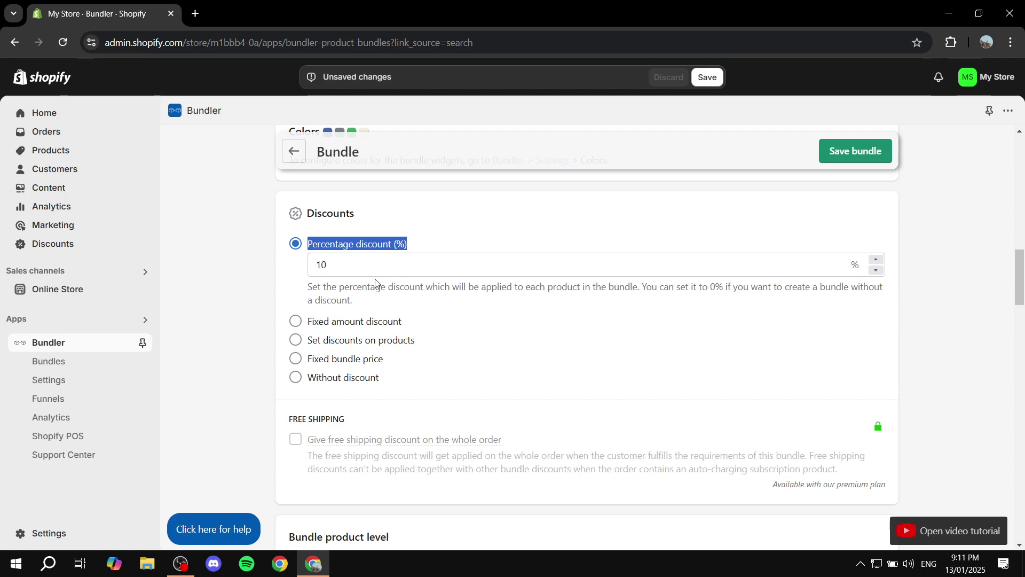
{"action": "key", "text": "Tab"}
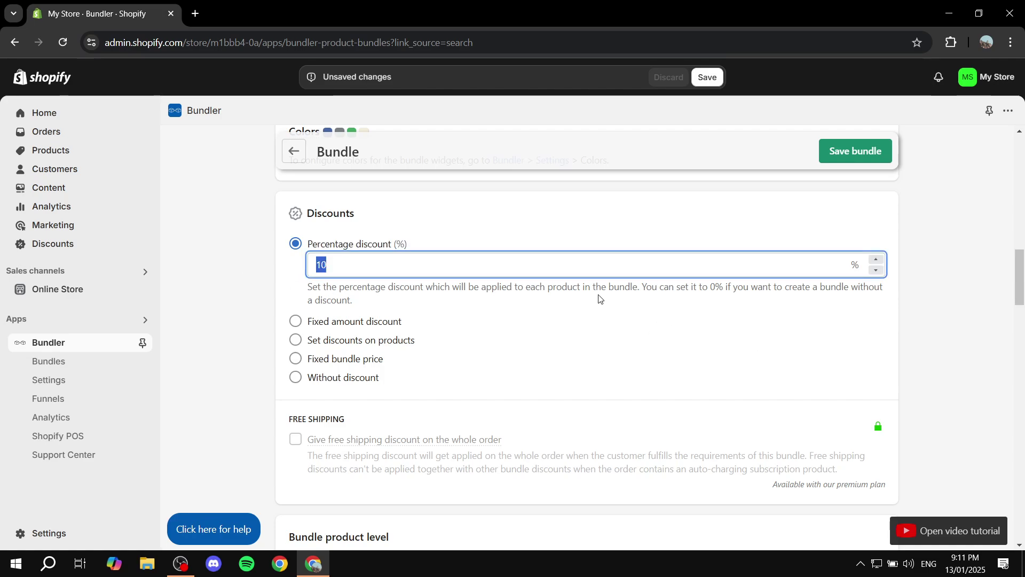
Step: Try the fixed amount, per-product, fixed bundle price and no-discount types in turn to compare their settings
{"action": "left_click", "coordinate": [296, 322]}
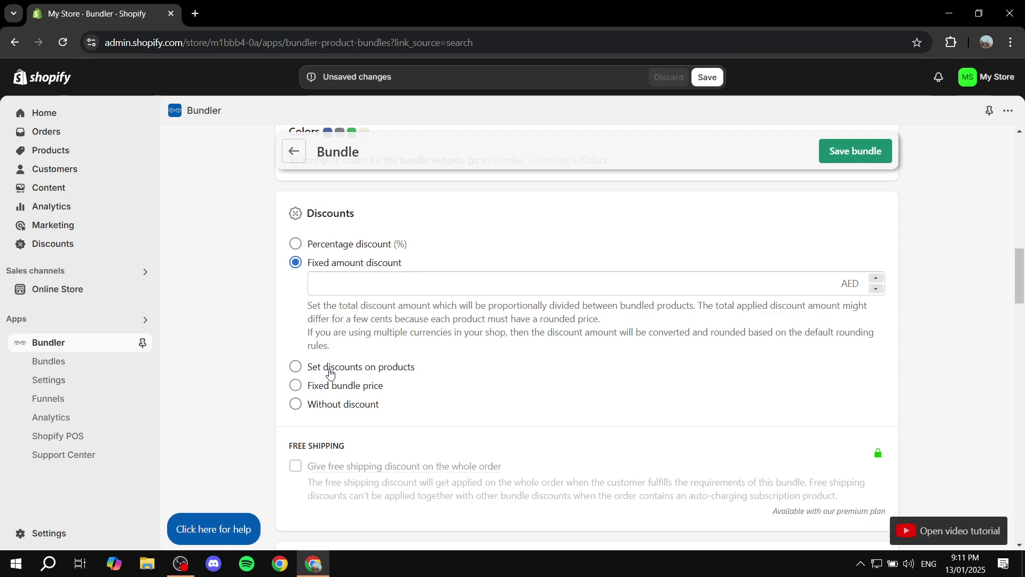
{"action": "left_click", "coordinate": [388, 367]}
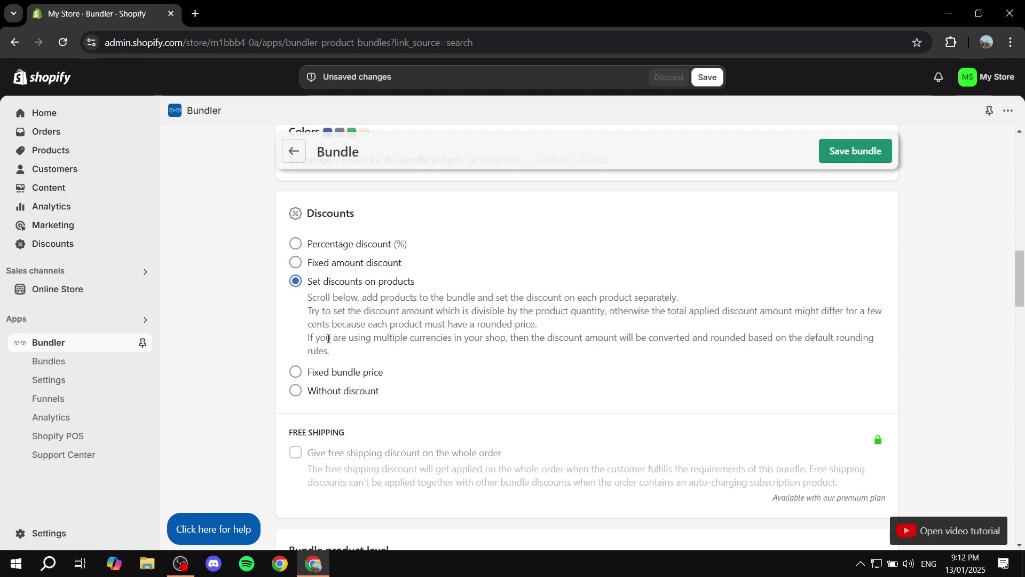
{"action": "left_click", "coordinate": [348, 376]}
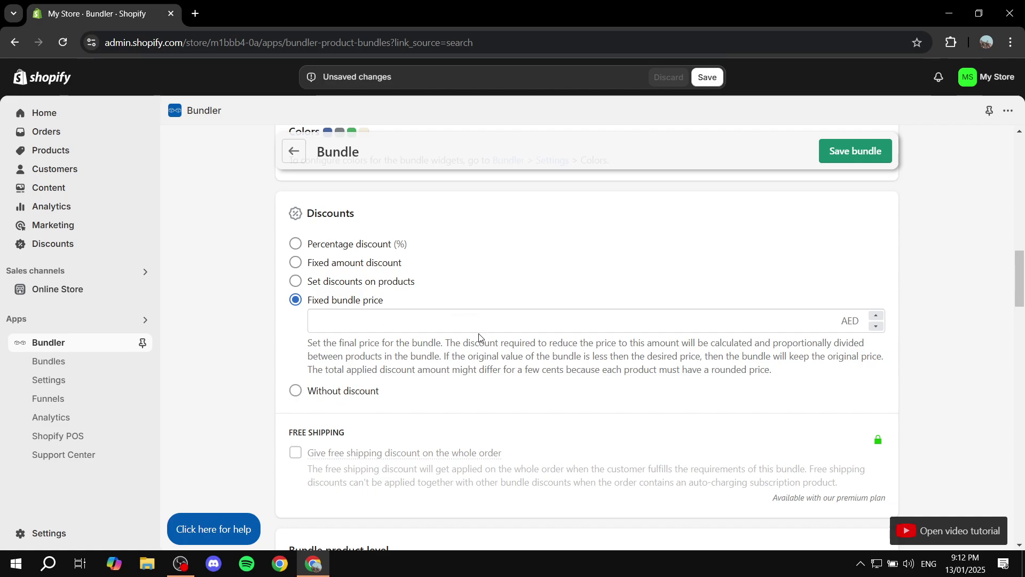
{"action": "left_click", "coordinate": [359, 390]}
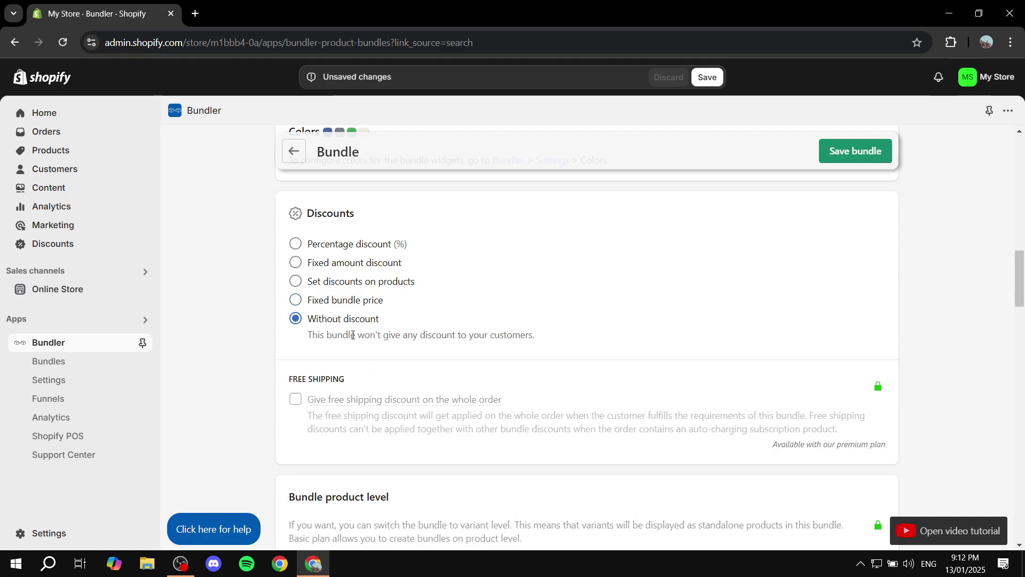
Step: Choose the percentage discount type for the bundle and set it to 15%
{"action": "left_click", "coordinate": [361, 248]}
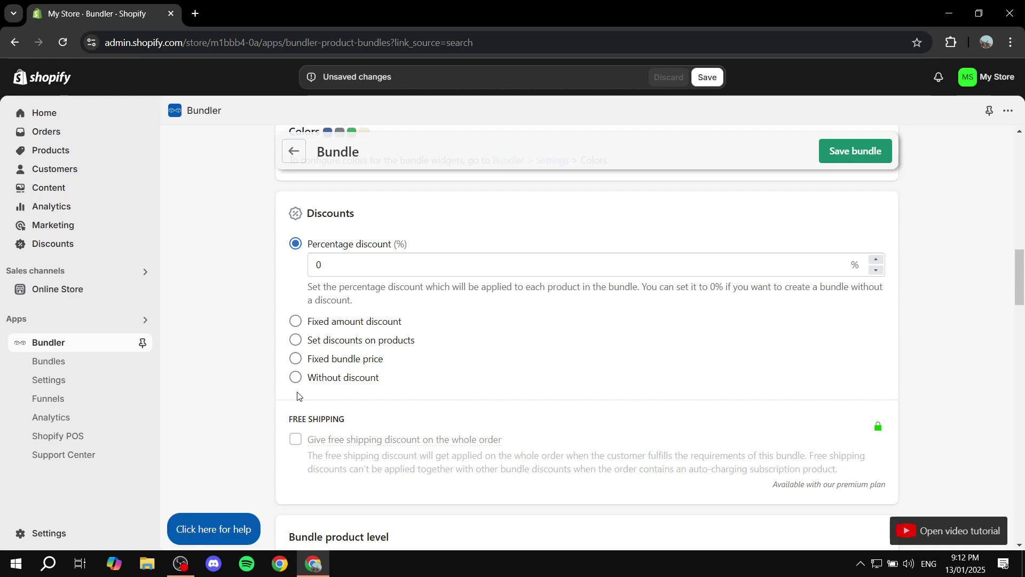
{"action": "key", "text": "Tab"}
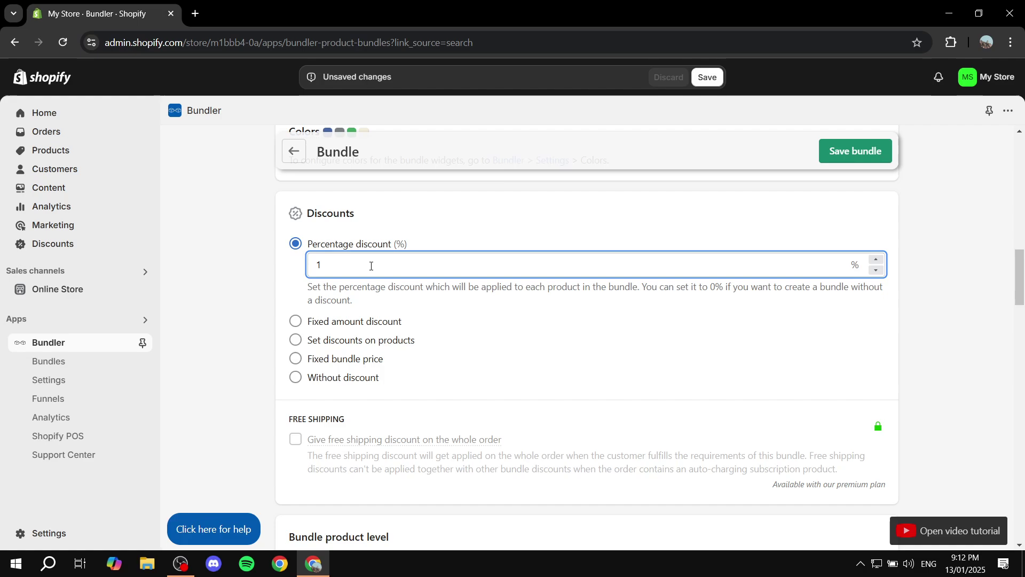
{"action": "left_click", "coordinate": [227, 282]}
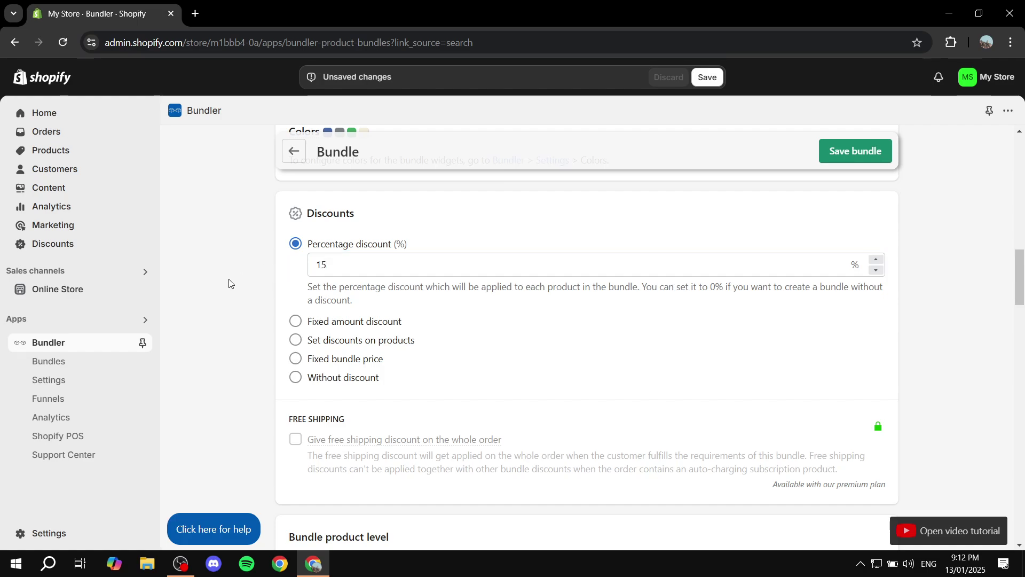
Step: Add the Green, Orange and Purple products to the discounted products in the bundle
{"action": "scroll", "coordinate": [229, 283], "scroll_direction": "down", "scroll_amount": 5}
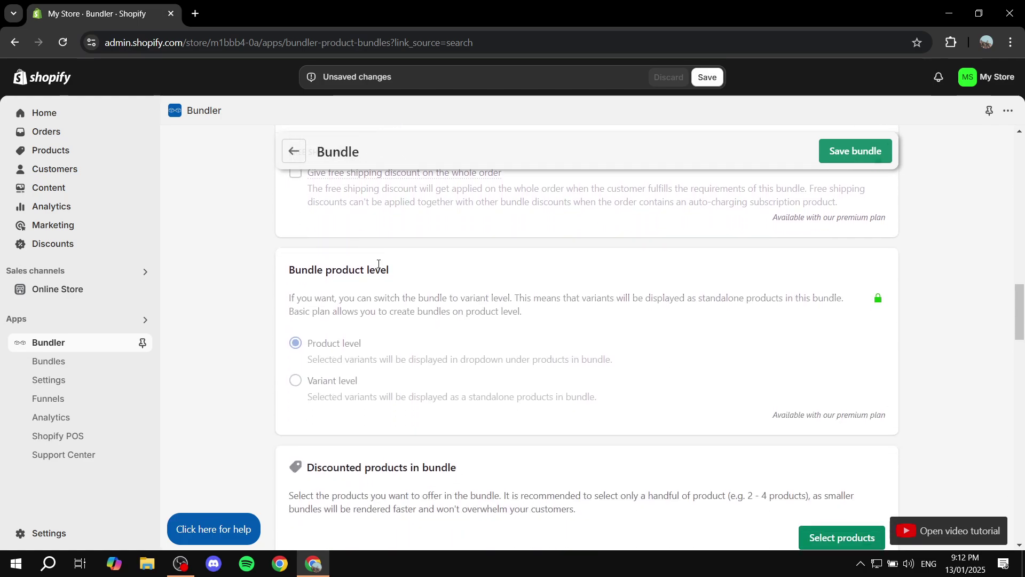
{"action": "scroll", "coordinate": [872, 328], "scroll_direction": "up", "scroll_amount": 2}
{"action": "scroll", "coordinate": [879, 268], "scroll_direction": "down", "scroll_amount": 2}
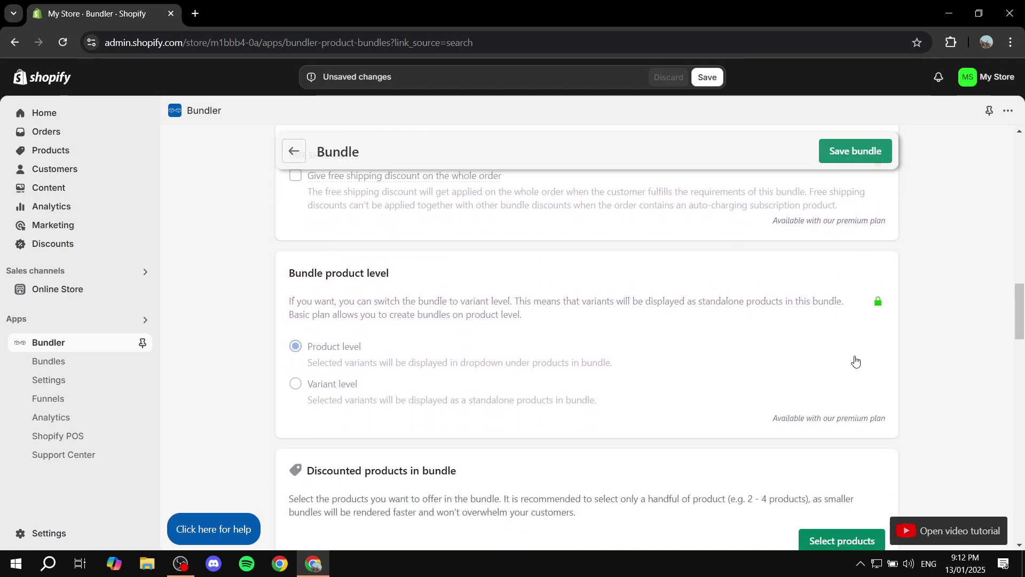
{"action": "scroll", "coordinate": [856, 362], "scroll_direction": "down", "scroll_amount": 3}
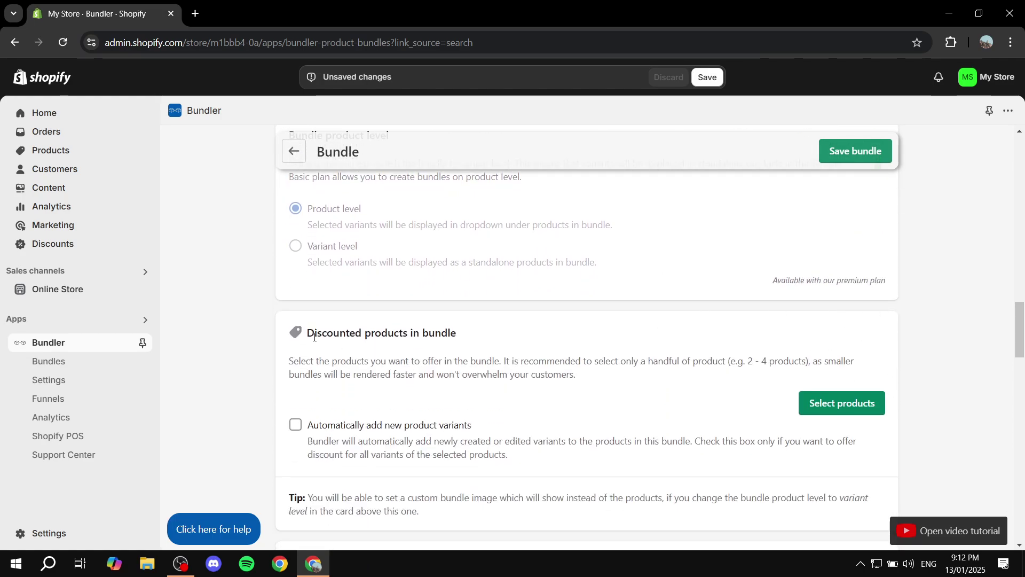
{"action": "scroll", "coordinate": [369, 269], "scroll_direction": "down", "scroll_amount": 1}
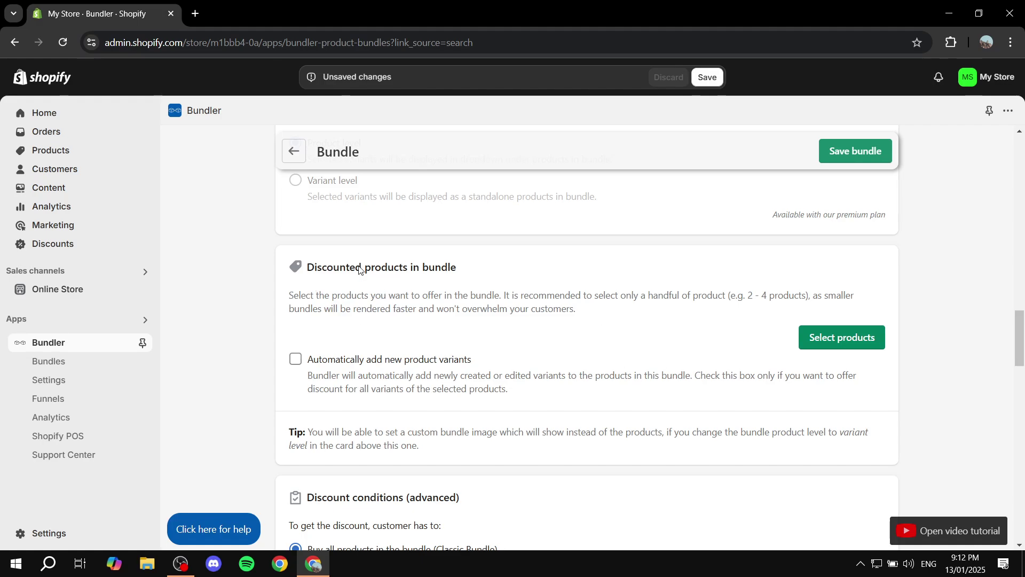
{"action": "left_click", "coordinate": [848, 333]}
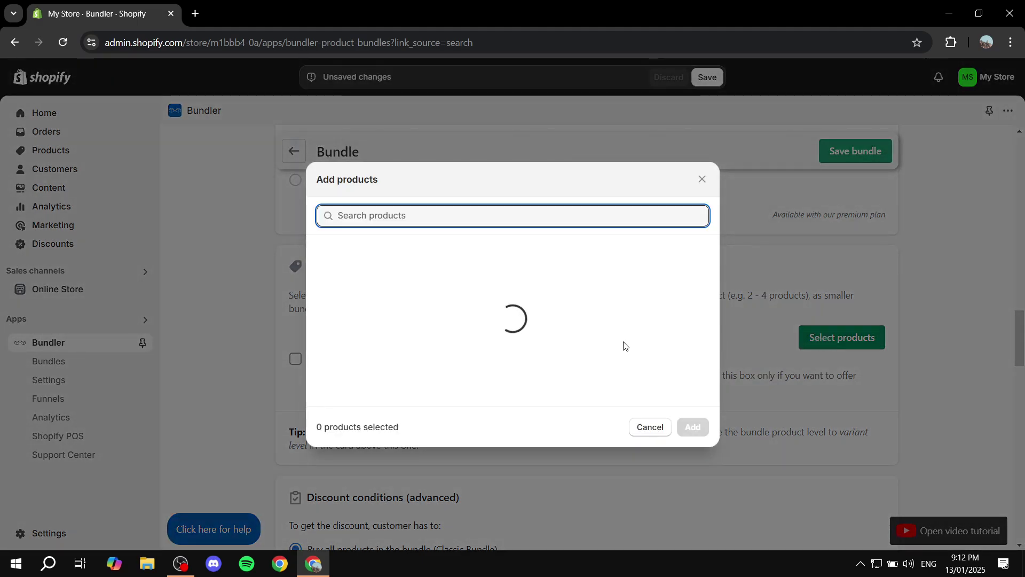
{"action": "left_click", "coordinate": [322, 254]}
{"action": "left_click", "coordinate": [323, 291]}
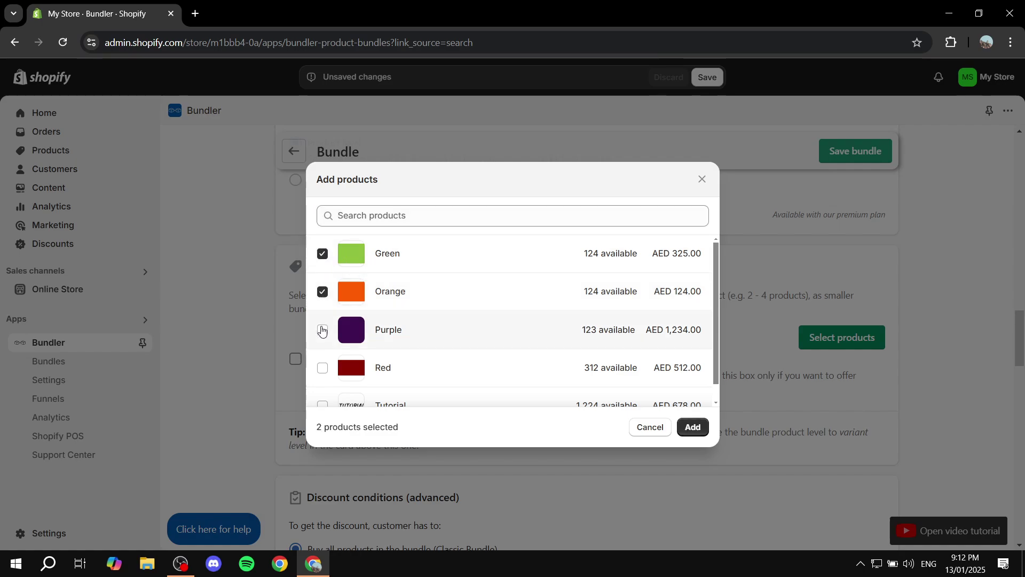
{"action": "left_click", "coordinate": [322, 330]}
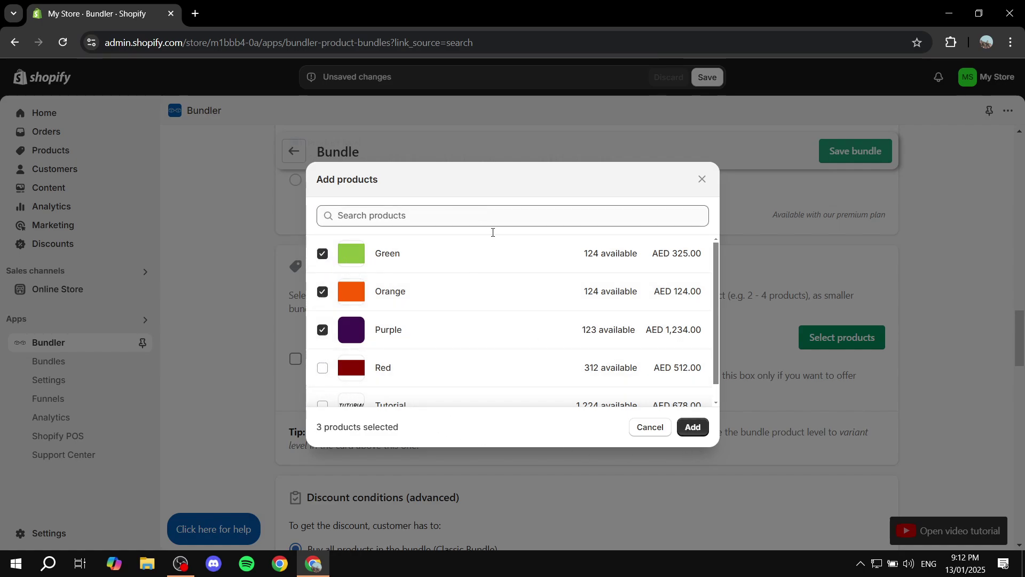
{"action": "left_click", "coordinate": [693, 428]}
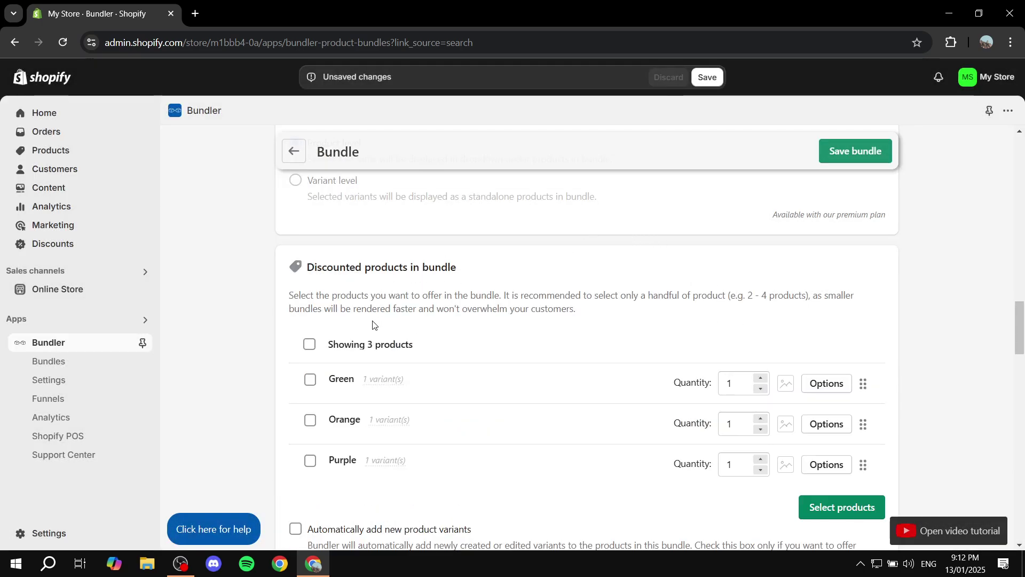
Step: Enable automatically adding new product variants for the bundle's discounted products
{"action": "scroll", "coordinate": [373, 324], "scroll_direction": "down", "scroll_amount": 1}
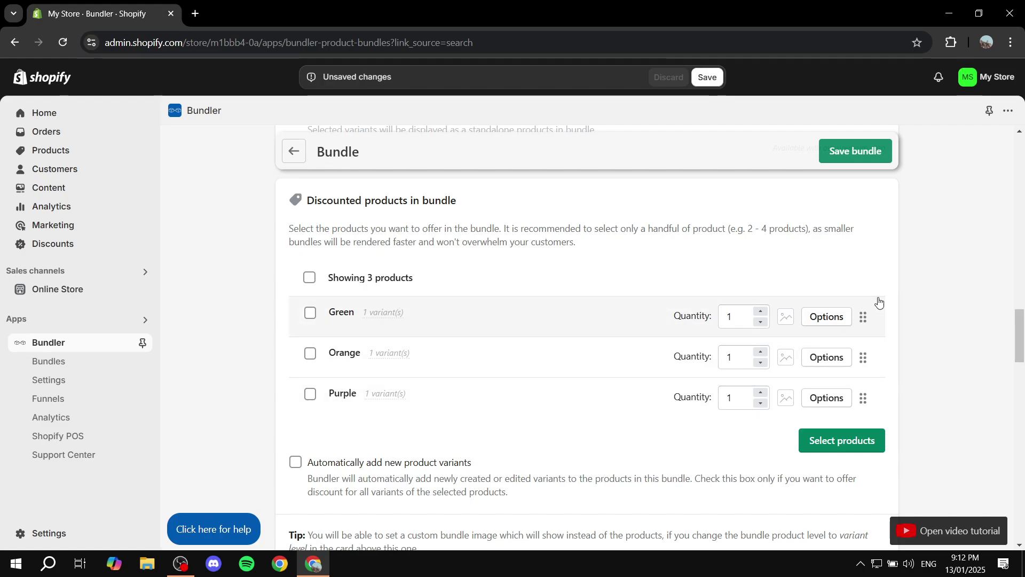
{"action": "scroll", "coordinate": [257, 289], "scroll_direction": "down", "scroll_amount": 1}
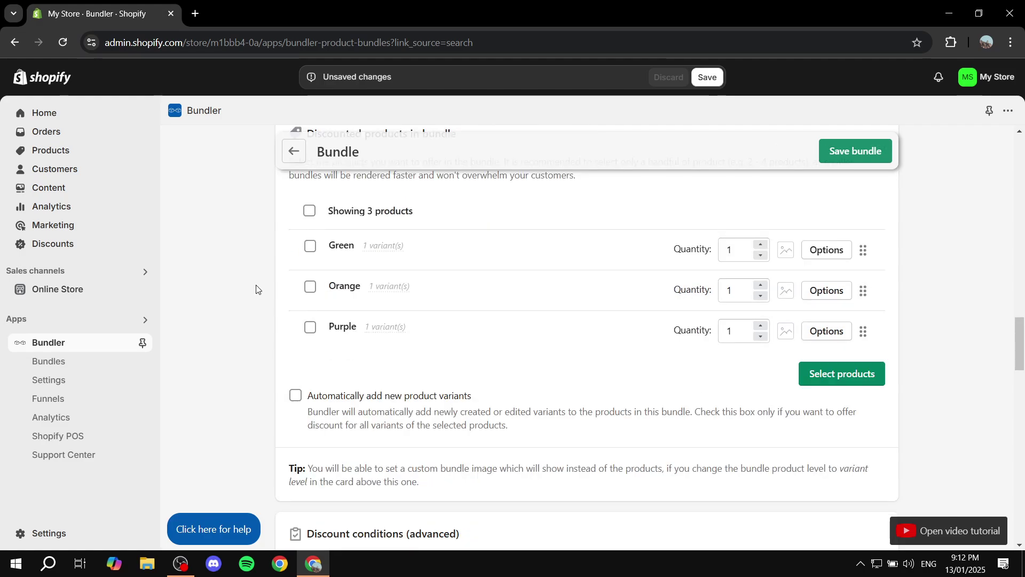
{"action": "scroll", "coordinate": [289, 358], "scroll_direction": "up", "scroll_amount": 1}
{"action": "scroll", "coordinate": [293, 342], "scroll_direction": "down", "scroll_amount": 2}
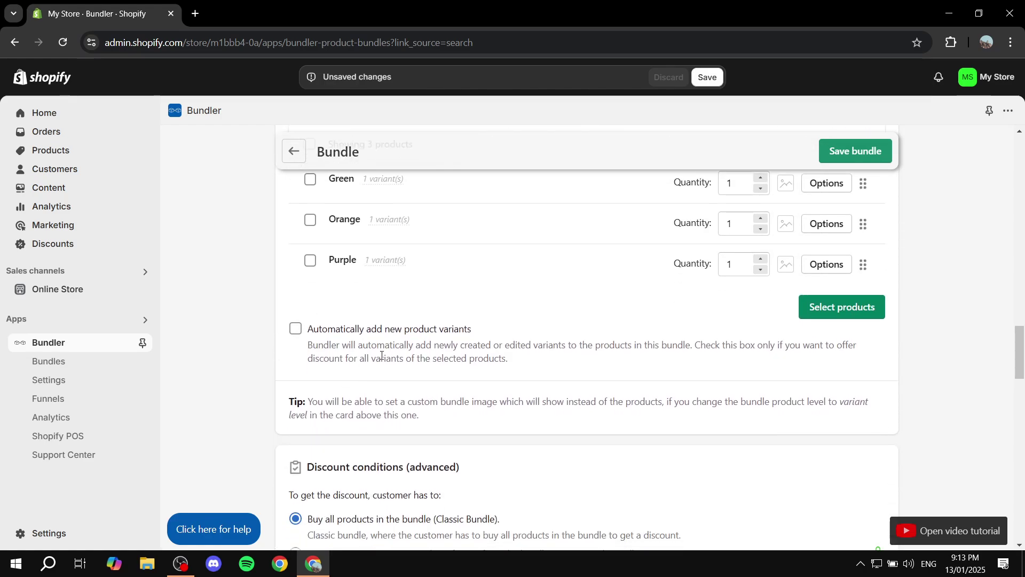
{"action": "left_click", "coordinate": [295, 329]}
{"action": "scroll", "coordinate": [368, 323], "scroll_direction": "up", "scroll_amount": 2}
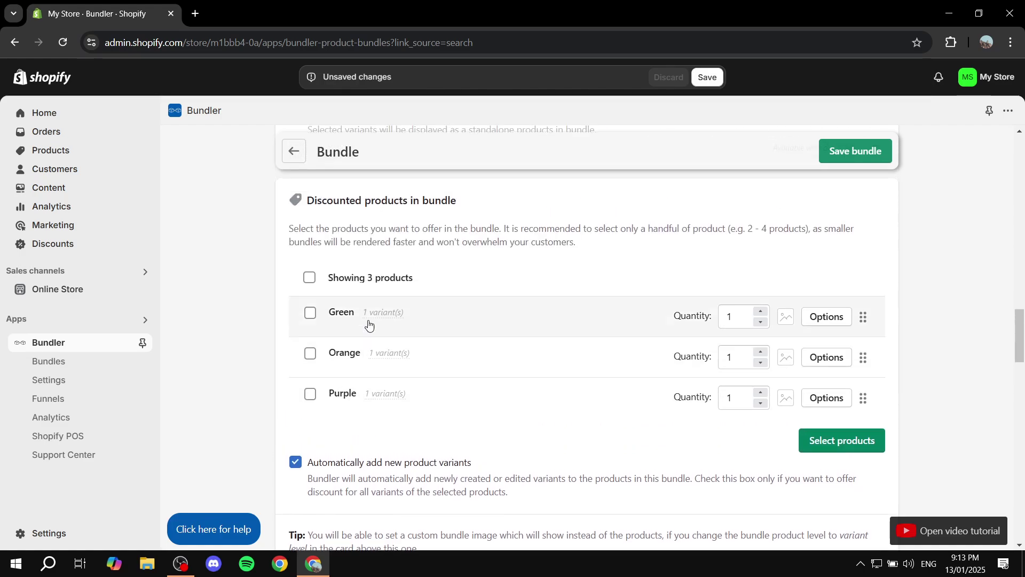
{"action": "left_click", "coordinate": [359, 357]}
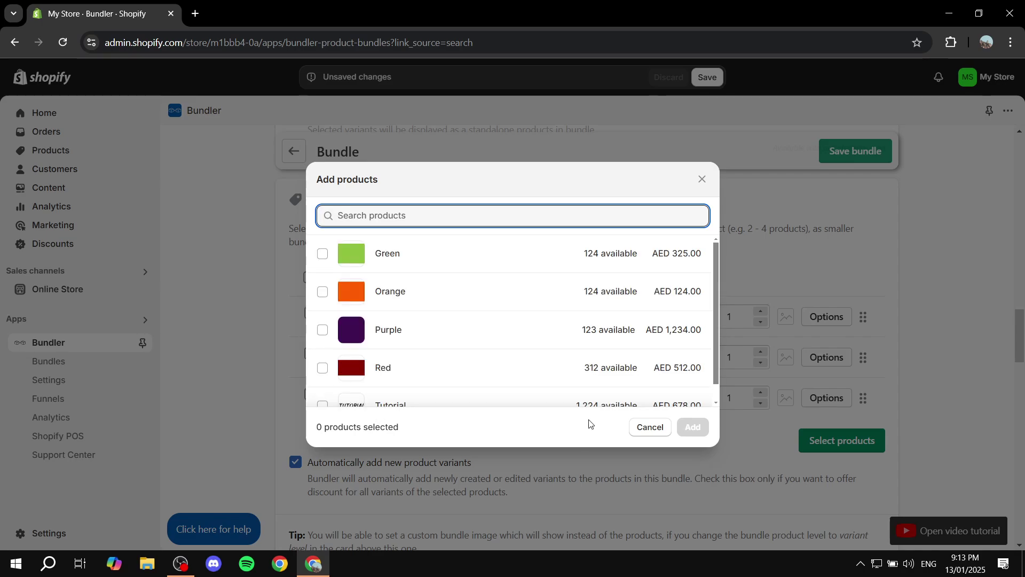
{"action": "left_click", "coordinate": [648, 428]}
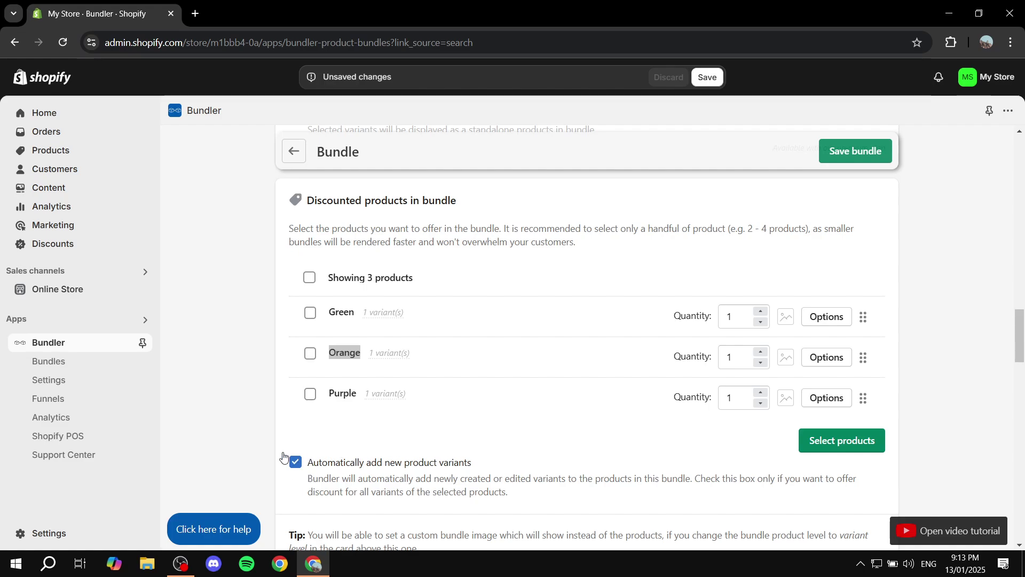
{"action": "left_click", "coordinate": [275, 413]}
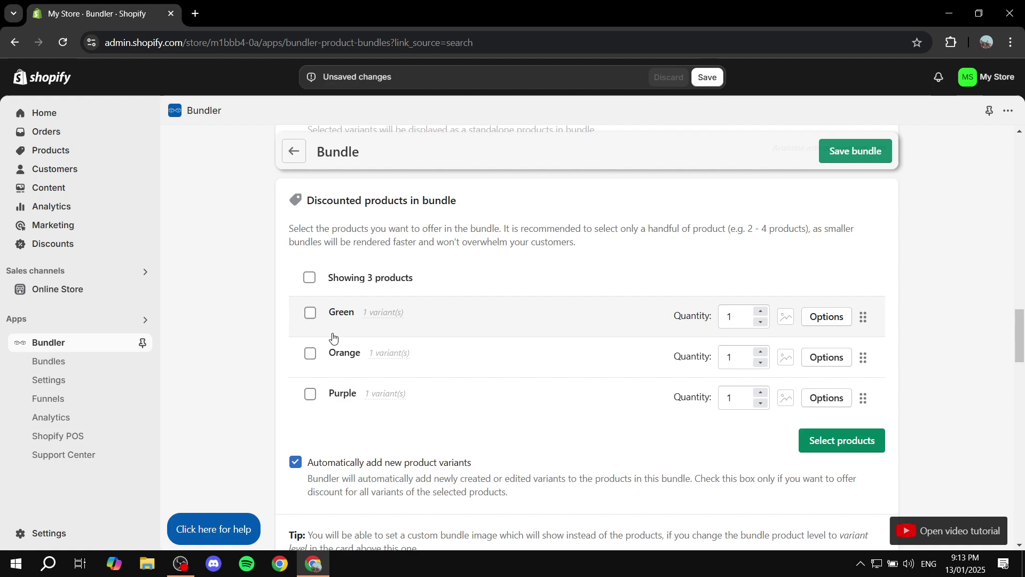
{"action": "left_click", "coordinate": [294, 464]}
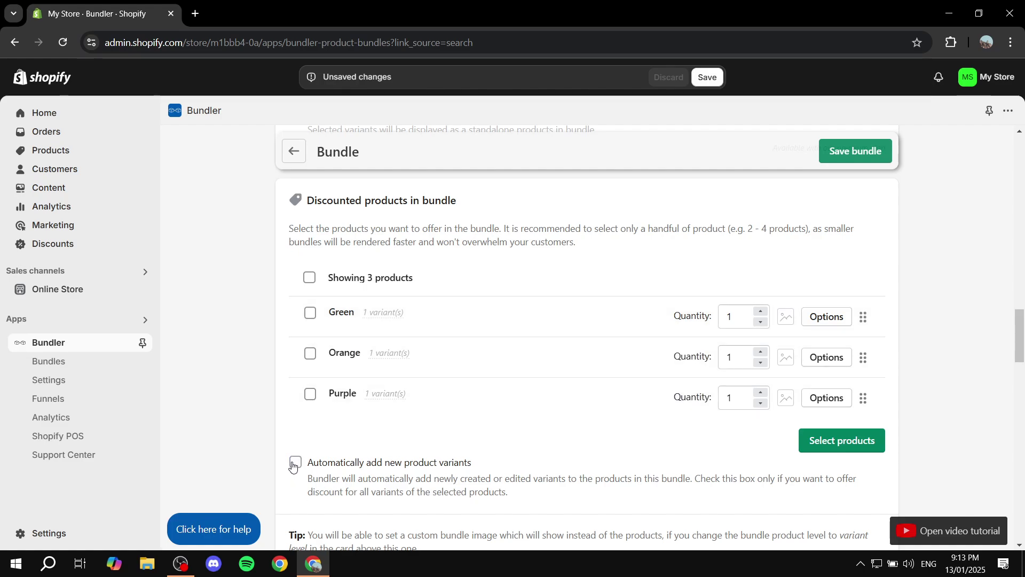
{"action": "left_click", "coordinate": [294, 463]}
Step: Examine the additional options for the Green product without changing them, and view the advanced discount conditions
{"action": "left_click", "coordinate": [823, 319]}
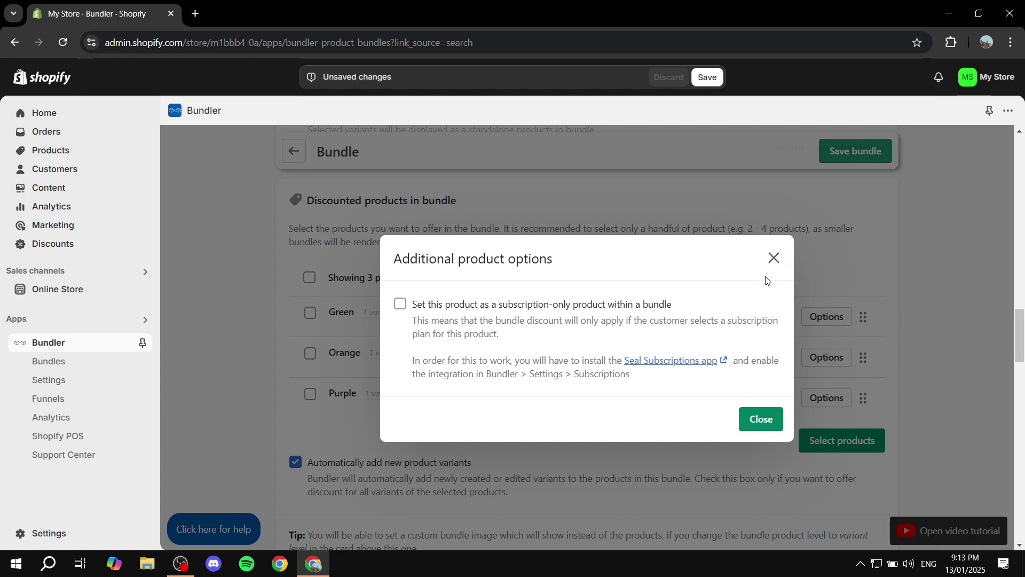
{"action": "left_click", "coordinate": [773, 259]}
{"action": "scroll", "coordinate": [935, 326], "scroll_direction": "down", "scroll_amount": 3}
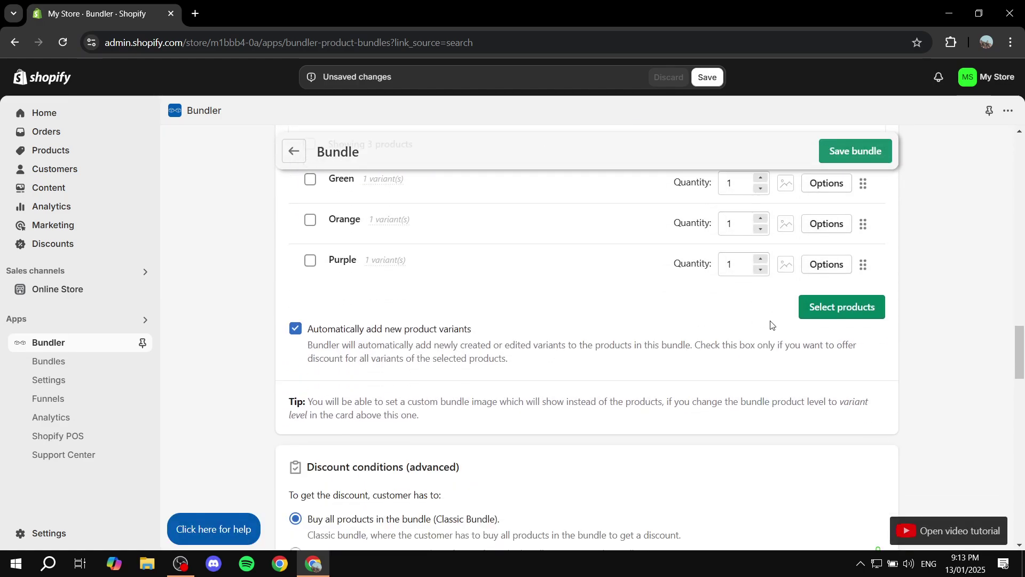
{"action": "scroll", "coordinate": [478, 364], "scroll_direction": "down", "scroll_amount": 4}
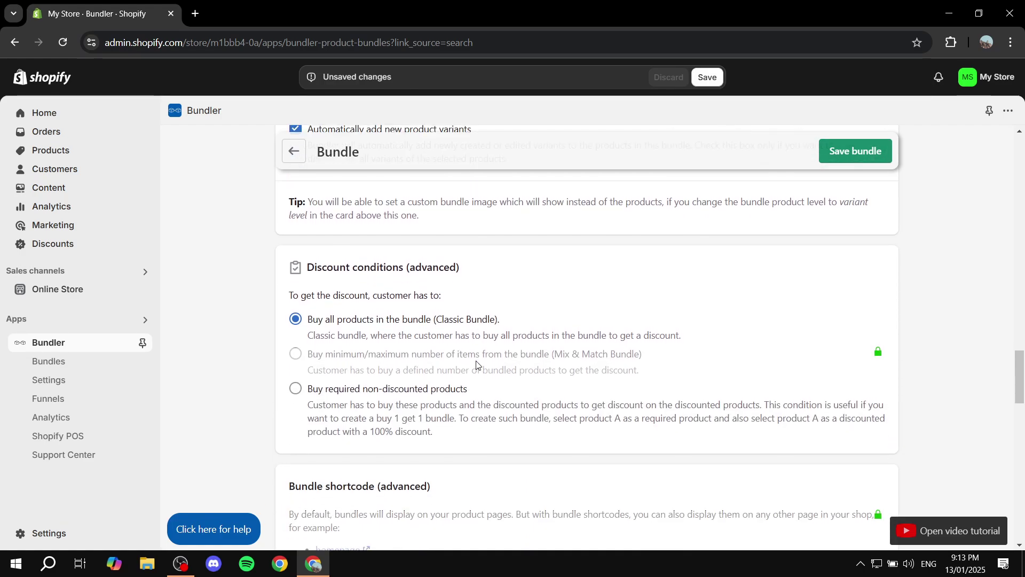
Step: Examine the advanced discount conditions and the remaining sections of the bundle form without changing them
{"action": "triple_click", "coordinate": [331, 270]}
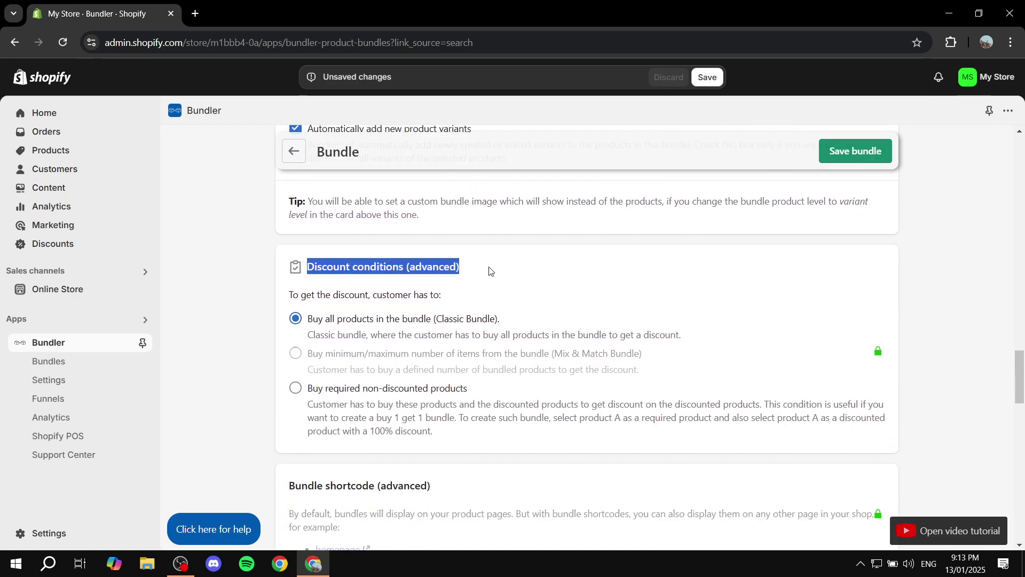
{"action": "left_click", "coordinate": [490, 271]}
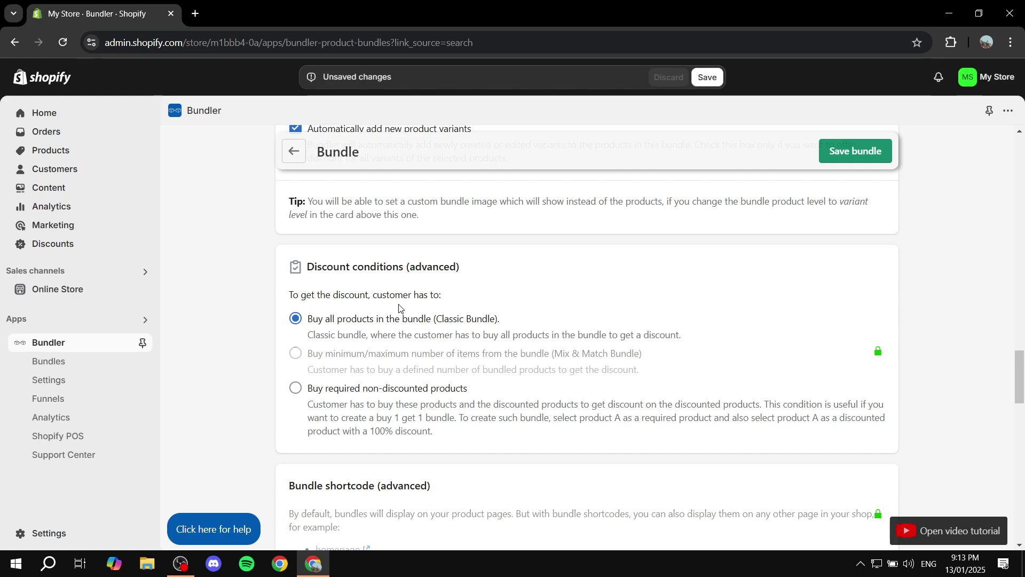
{"action": "scroll", "coordinate": [402, 321], "scroll_direction": "down", "scroll_amount": 1}
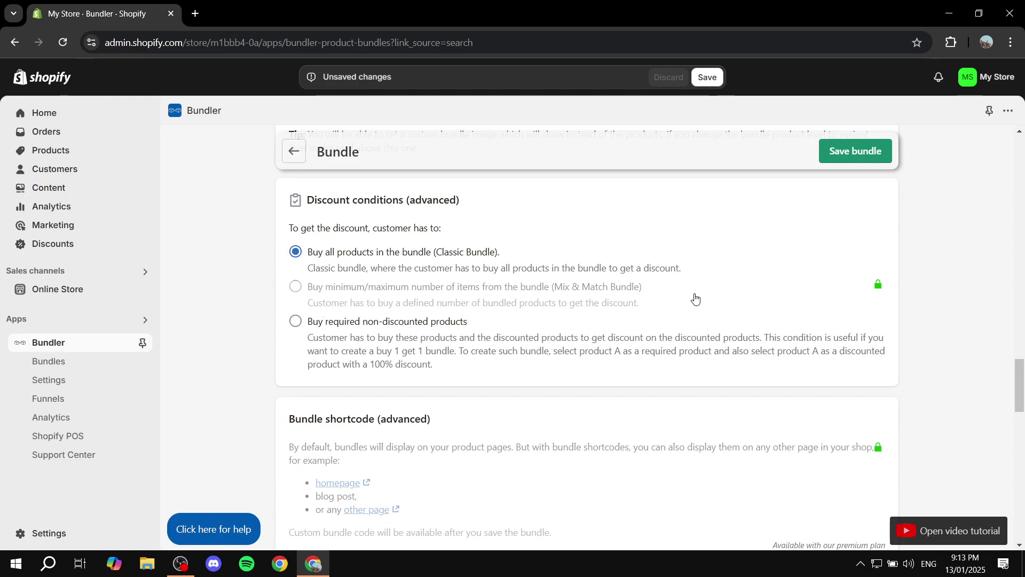
{"action": "scroll", "coordinate": [695, 298], "scroll_direction": "down", "scroll_amount": 6}
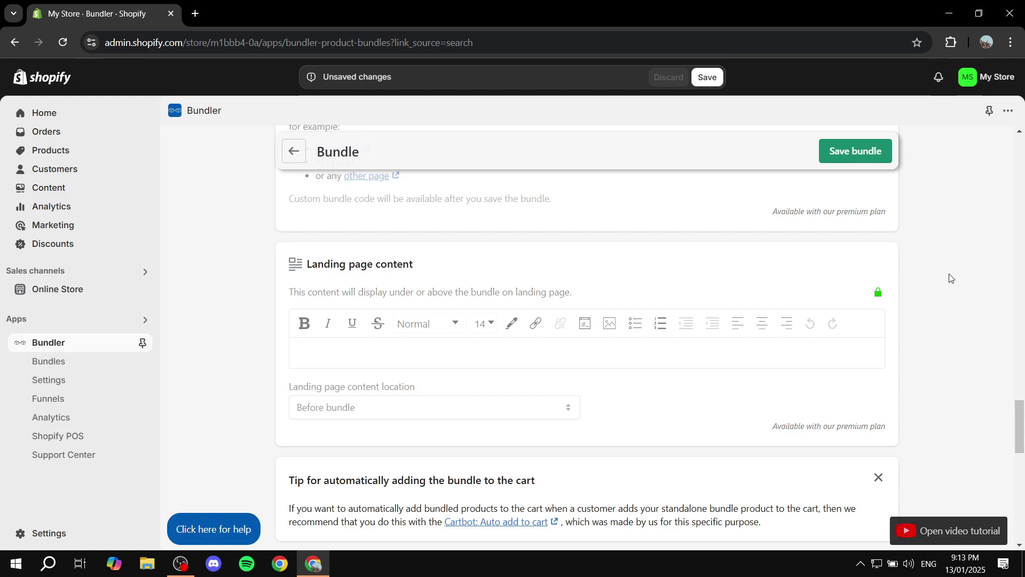
{"action": "scroll", "coordinate": [935, 282], "scroll_direction": "down", "scroll_amount": 4}
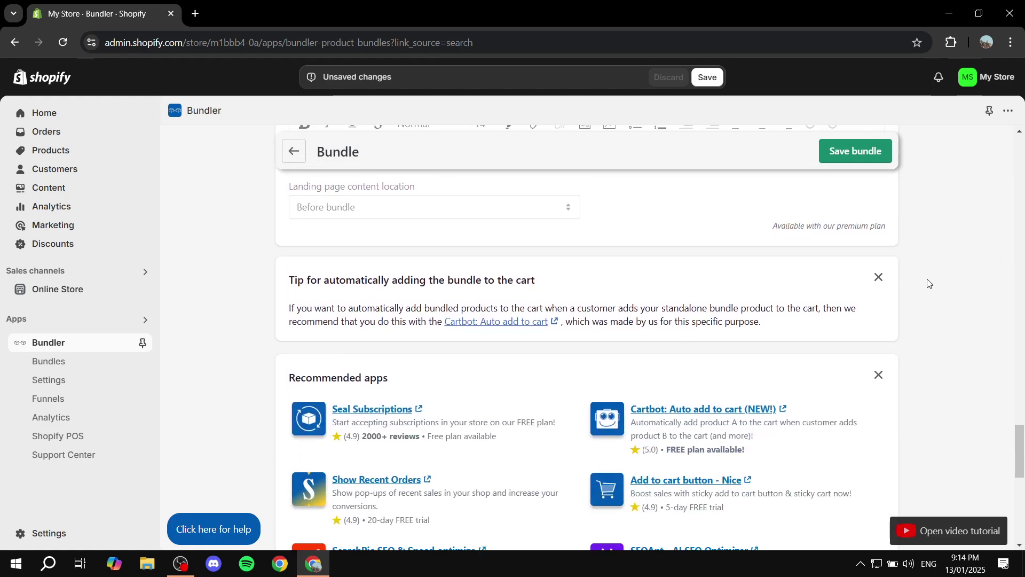
{"action": "scroll", "coordinate": [528, 352], "scroll_direction": "down", "scroll_amount": 5}
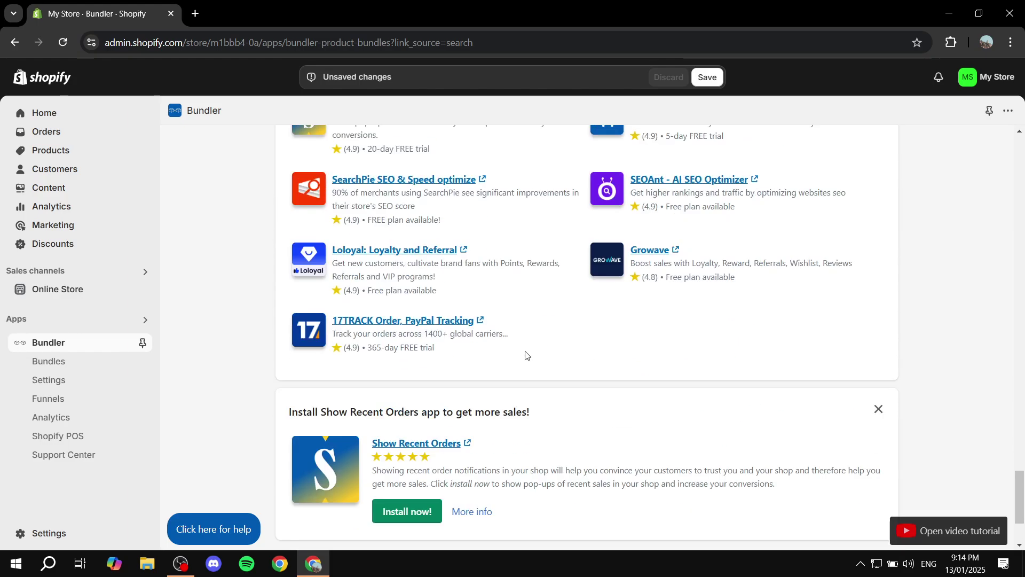
{"action": "scroll", "coordinate": [526, 355], "scroll_direction": "up", "scroll_amount": 15}
{"action": "scroll", "coordinate": [577, 360], "scroll_direction": "down", "scroll_amount": 10}
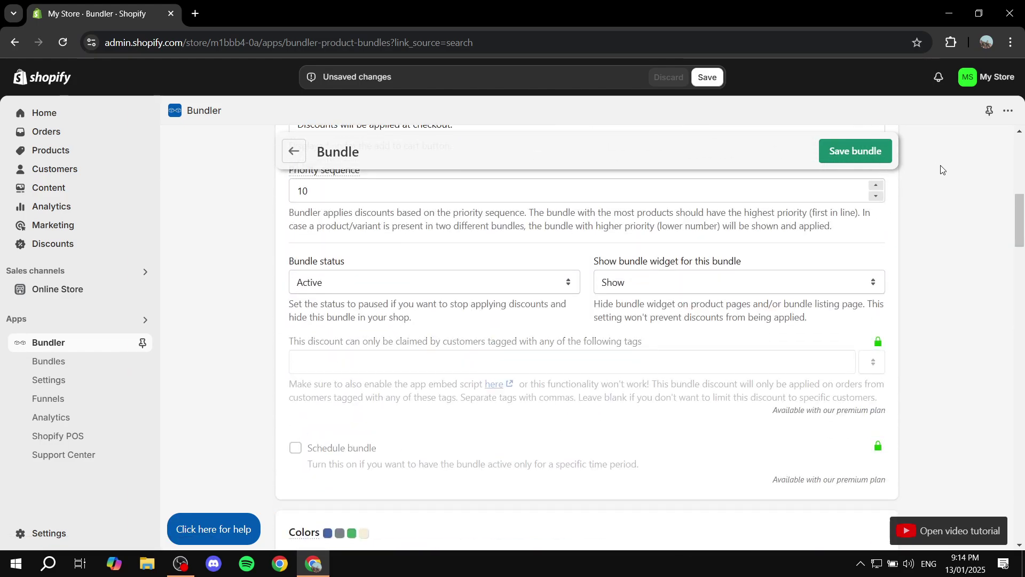
Step: Save the bundle and go to the storefront product page offered for checking it
{"action": "left_click", "coordinate": [877, 151]}
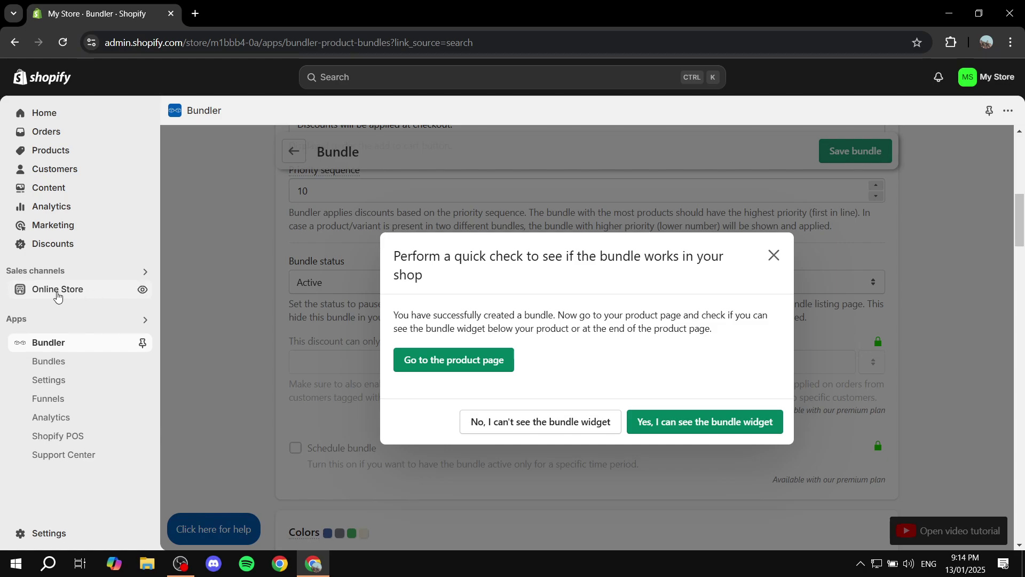
{"action": "left_click", "coordinate": [473, 361]}
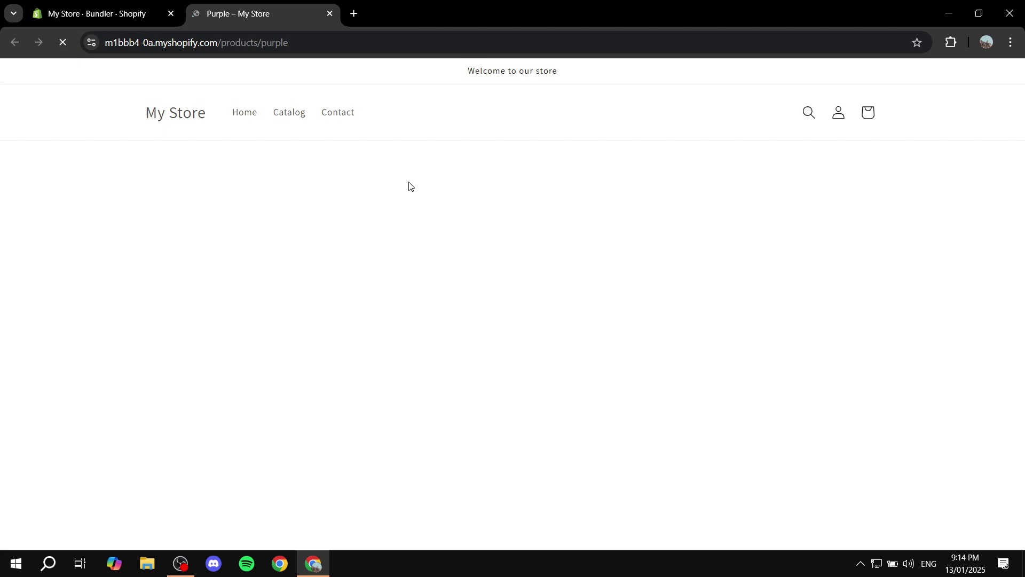
Step: Examine the Purple product page and its bundle discount widget with the Green, Orange and Purple products
{"action": "scroll", "coordinate": [606, 211], "scroll_direction": "down", "scroll_amount": 3}
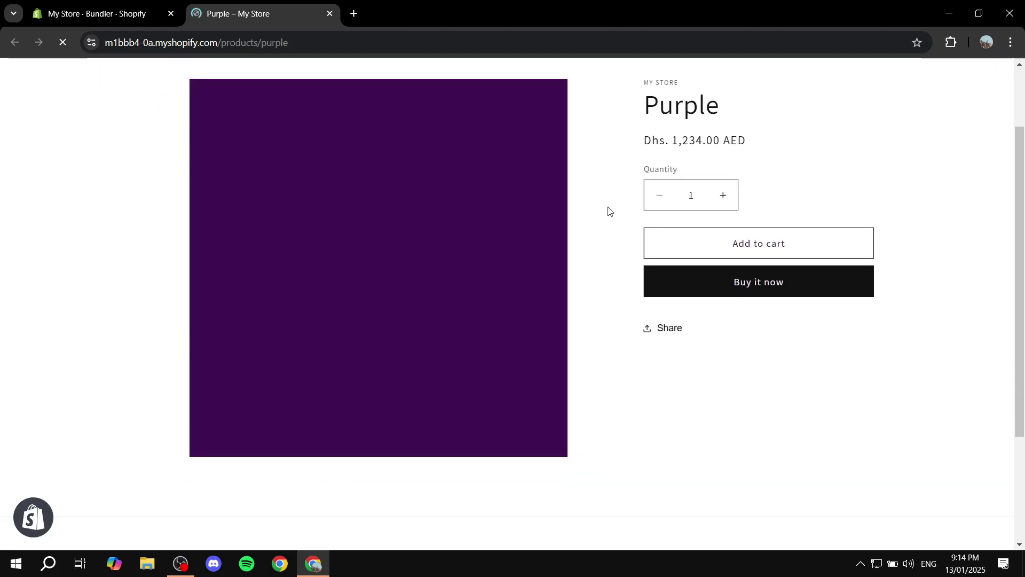
{"action": "scroll", "coordinate": [605, 212], "scroll_direction": "up", "scroll_amount": 3}
{"action": "scroll", "coordinate": [603, 212], "scroll_direction": "down", "scroll_amount": 3}
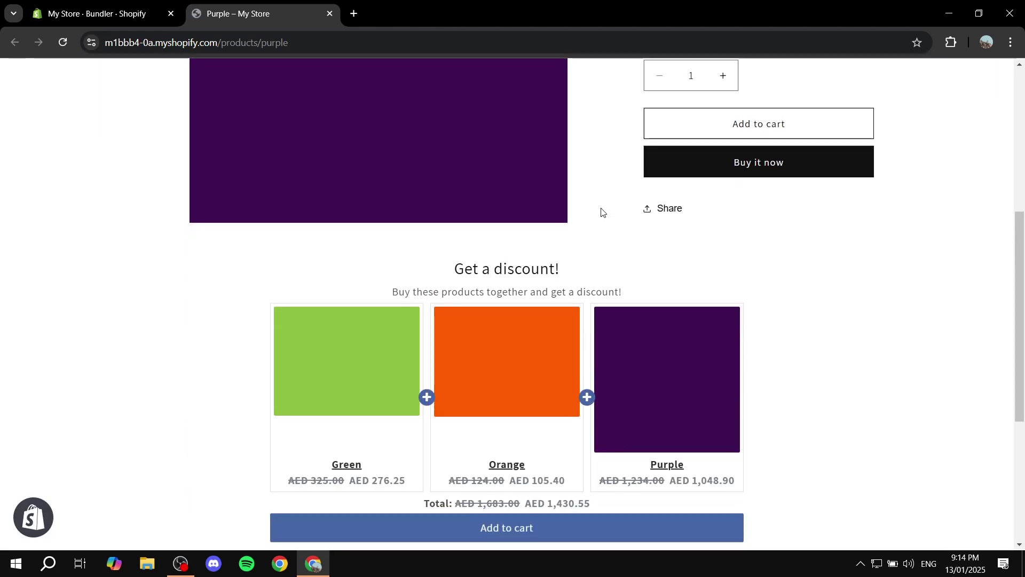
{"action": "scroll", "coordinate": [350, 369], "scroll_direction": "down", "scroll_amount": 3}
{"action": "scroll", "coordinate": [516, 201], "scroll_direction": "up", "scroll_amount": 2}
{"action": "scroll", "coordinate": [516, 201], "scroll_direction": "up", "scroll_amount": 5}
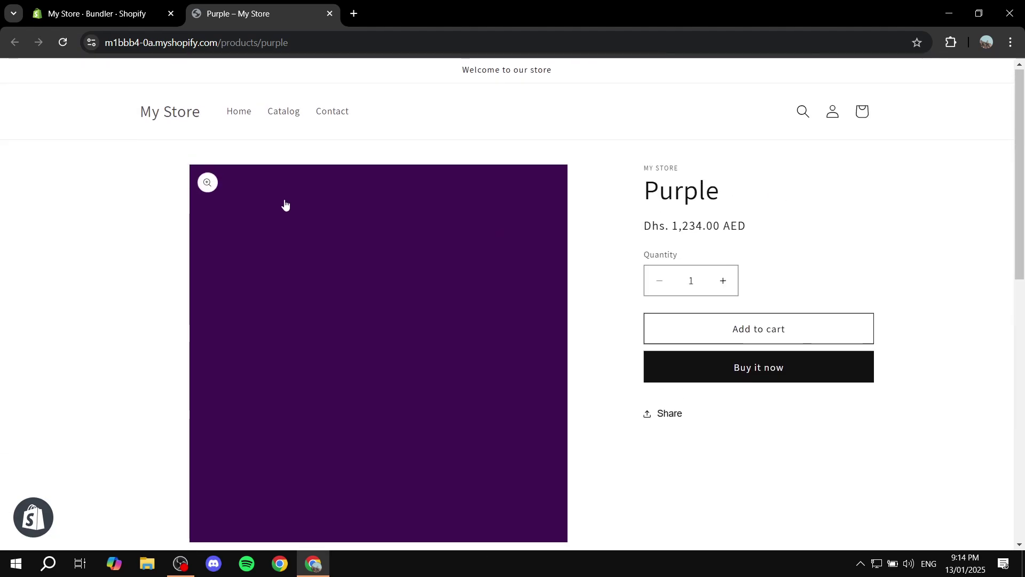
{"action": "scroll", "coordinate": [550, 193], "scroll_direction": "down", "scroll_amount": 6}
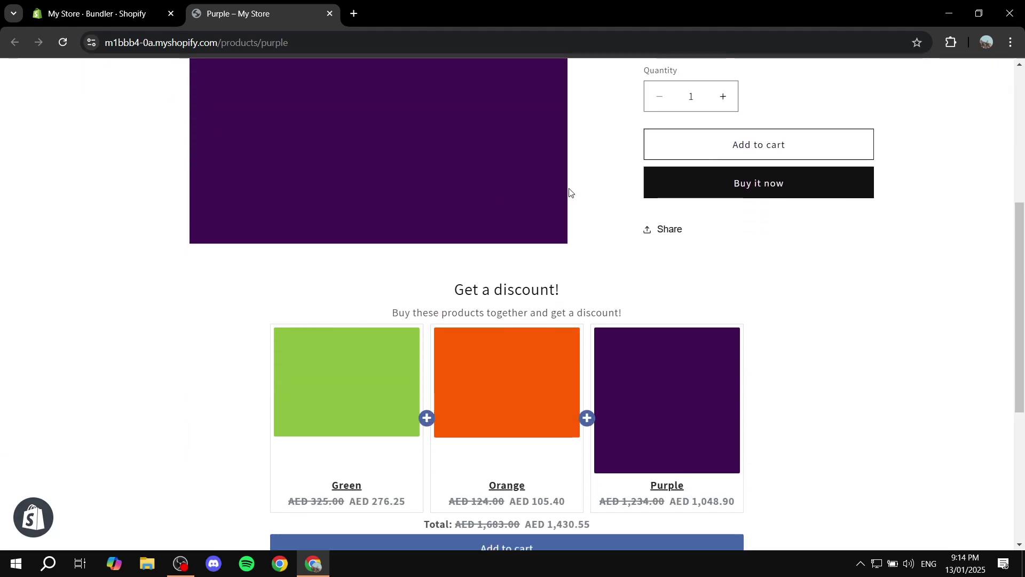
{"action": "scroll", "coordinate": [630, 222], "scroll_direction": "down", "scroll_amount": 1}
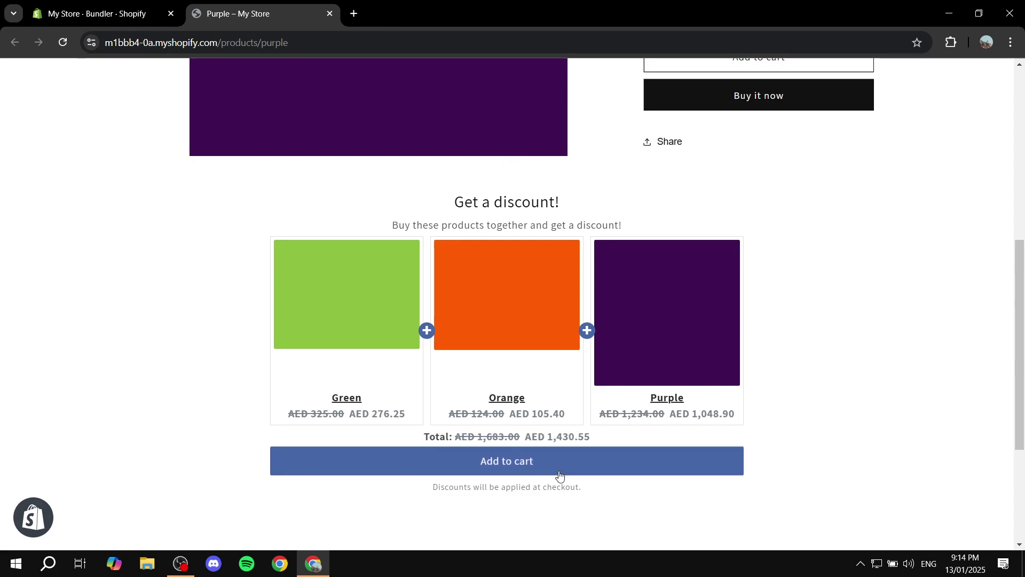
Step: Close the storefront product page, dismiss the bundle quick check and save the bundle again
{"action": "left_click", "coordinate": [328, 19]}
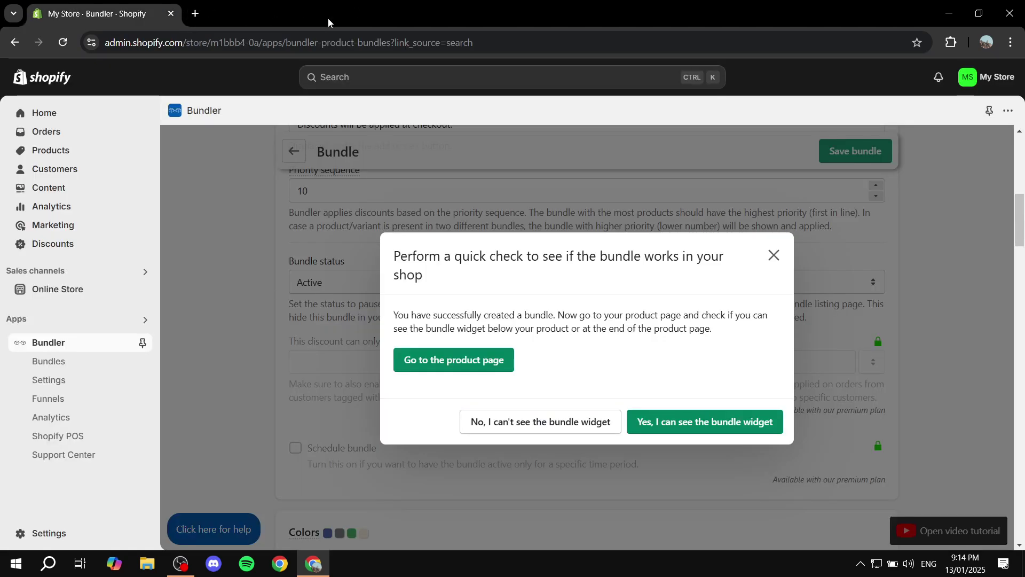
{"action": "left_click", "coordinate": [773, 256]}
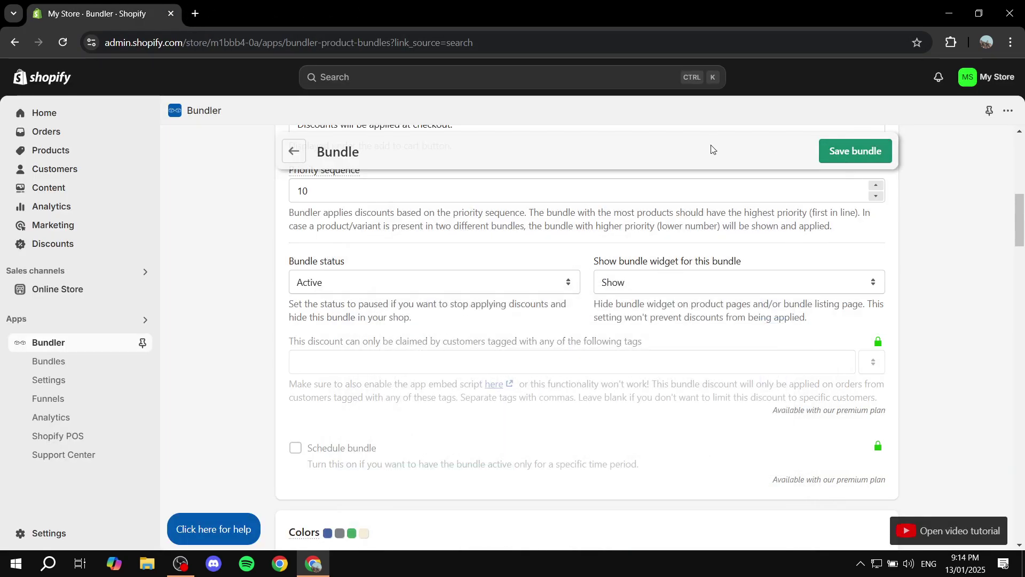
{"action": "left_click", "coordinate": [864, 151]}
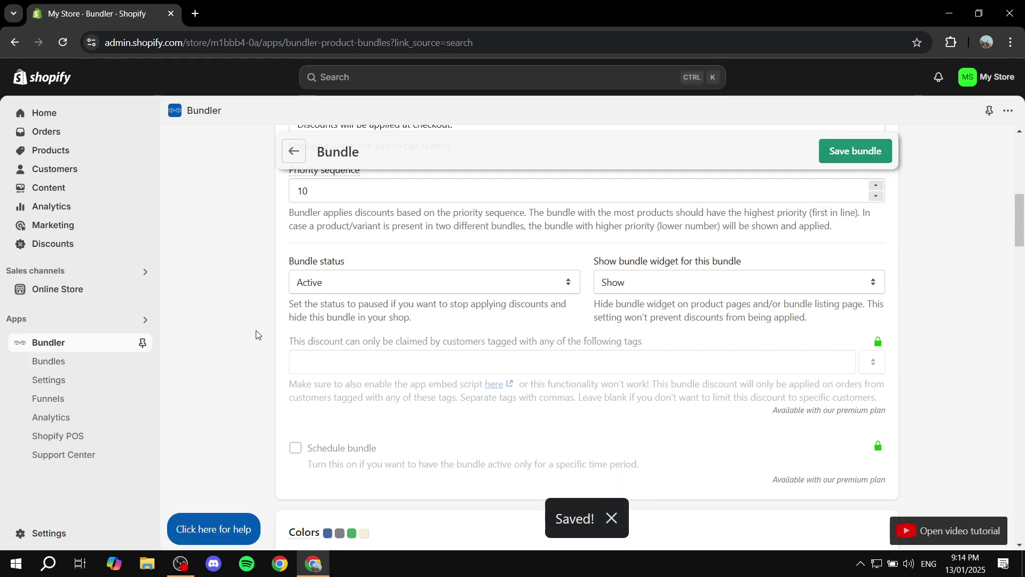
Step: Open the Bundler app's settings and look through the settings categories and the bundle widget options
{"action": "left_click", "coordinate": [48, 380]}
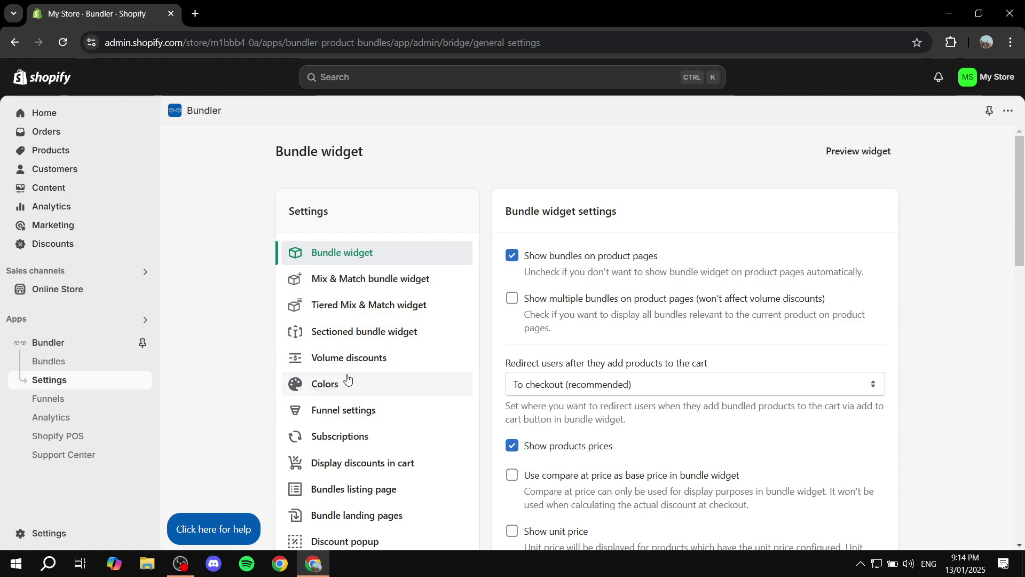
{"action": "scroll", "coordinate": [406, 326], "scroll_direction": "down", "scroll_amount": 4}
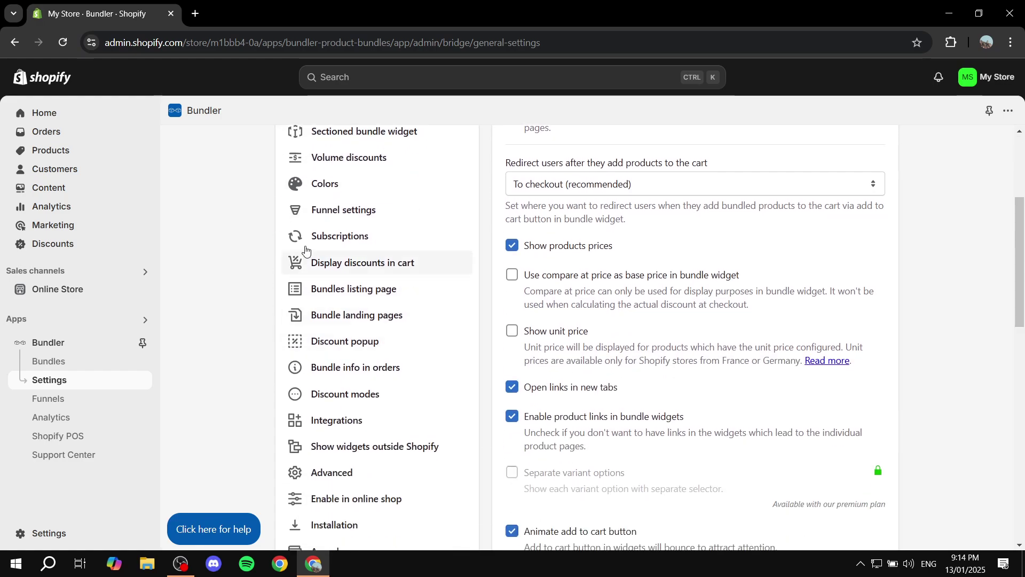
{"action": "scroll", "coordinate": [342, 299], "scroll_direction": "down", "scroll_amount": 7}
{"action": "scroll", "coordinate": [361, 306], "scroll_direction": "up", "scroll_amount": 7}
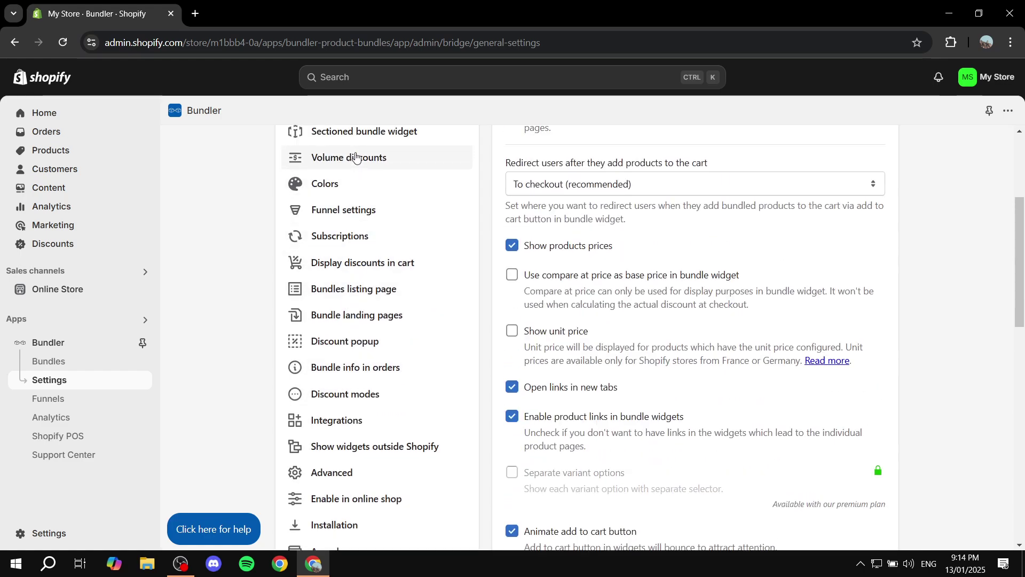
{"action": "scroll", "coordinate": [354, 155], "scroll_direction": "up", "scroll_amount": 5}
{"action": "scroll", "coordinate": [339, 340], "scroll_direction": "down", "scroll_amount": 10}
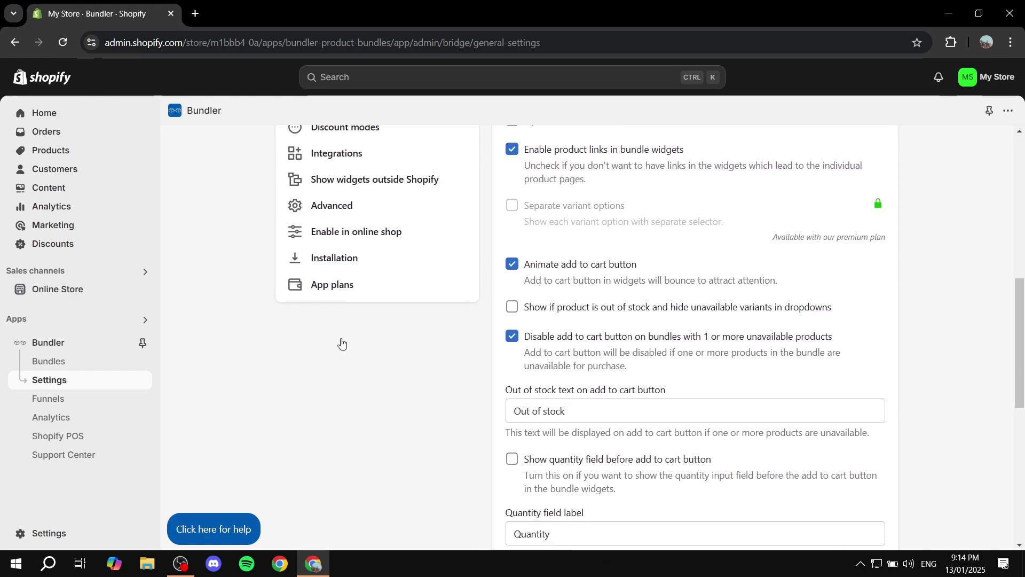
{"action": "scroll", "coordinate": [336, 328], "scroll_direction": "up", "scroll_amount": 10}
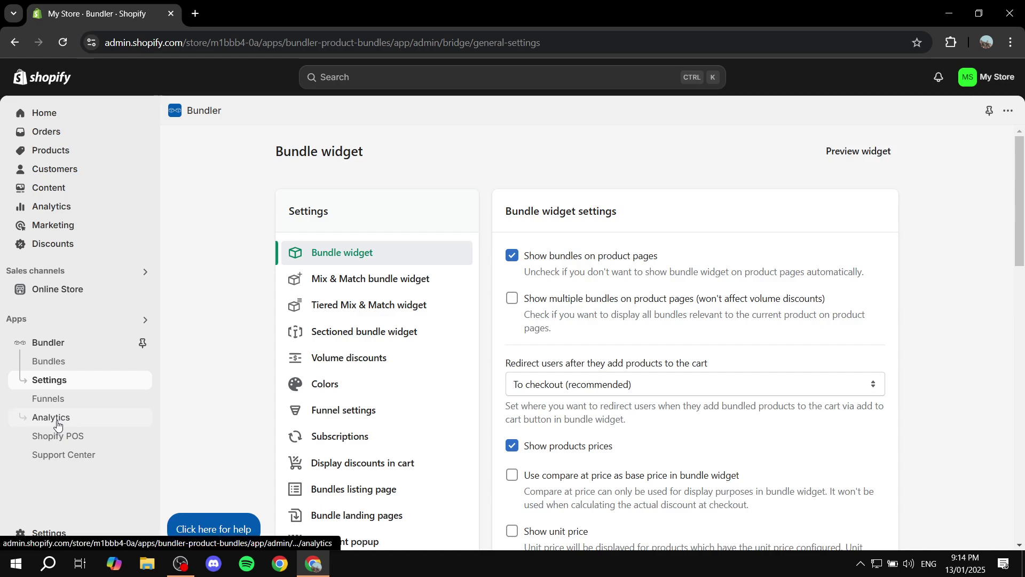